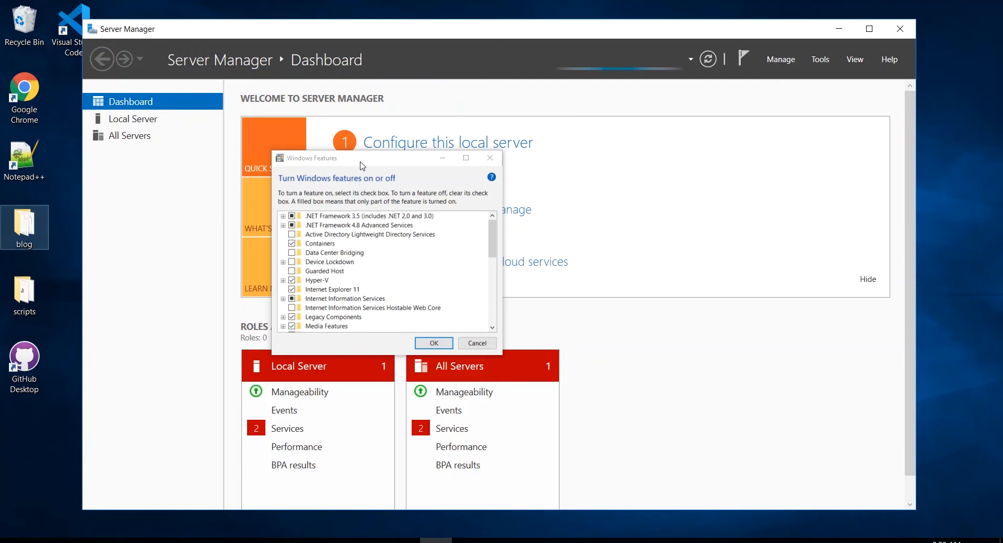
# Expand Internet Information Services in the Windows Features dialog and review its components.
pyautogui.moveTo(363, 166); pyautogui.dragTo(389, 141)
pyautogui.click(308, 274)
pyautogui.scroll(-1, 521, 217)
pyautogui.moveTo(521, 218); pyautogui.dragTo(521, 225)
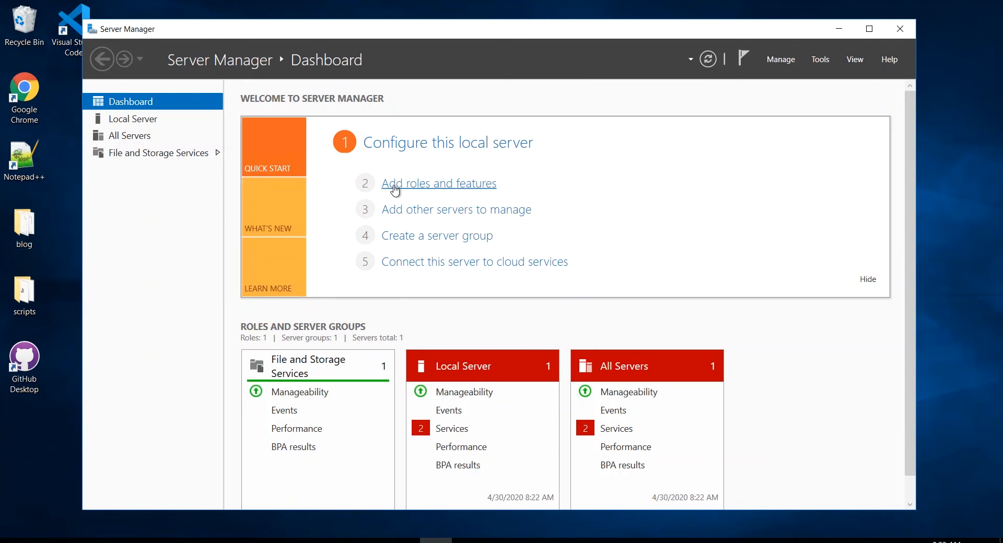
# Start adding roles and features with a role-based or feature-based installation on the sql server.
pyautogui.click(439, 183)
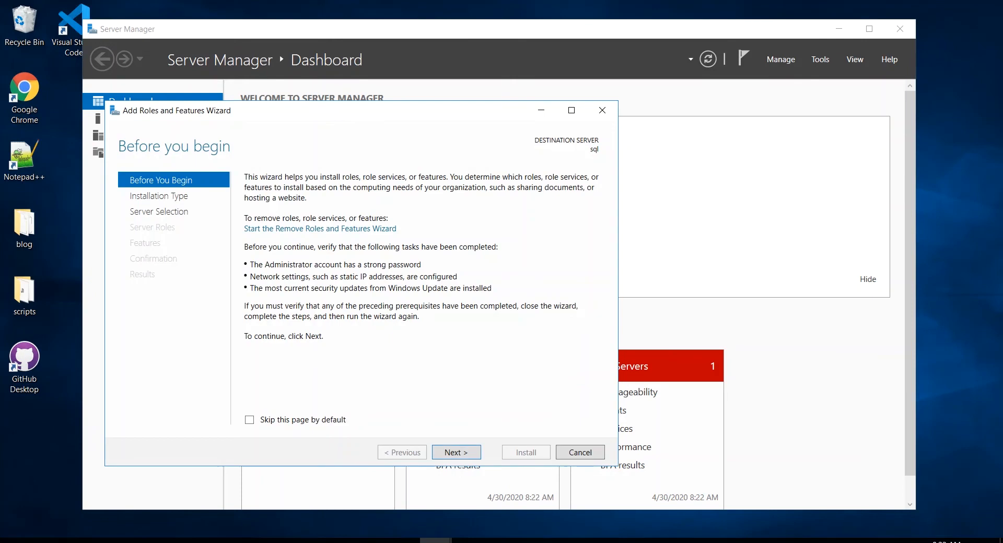
pyautogui.click(454, 453)
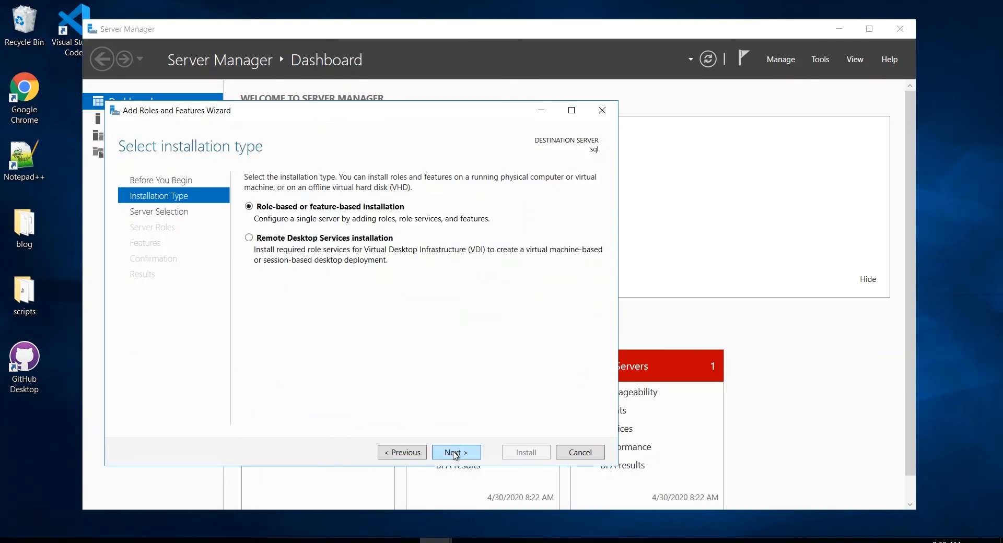
pyautogui.click(455, 454)
pyautogui.click(465, 453)
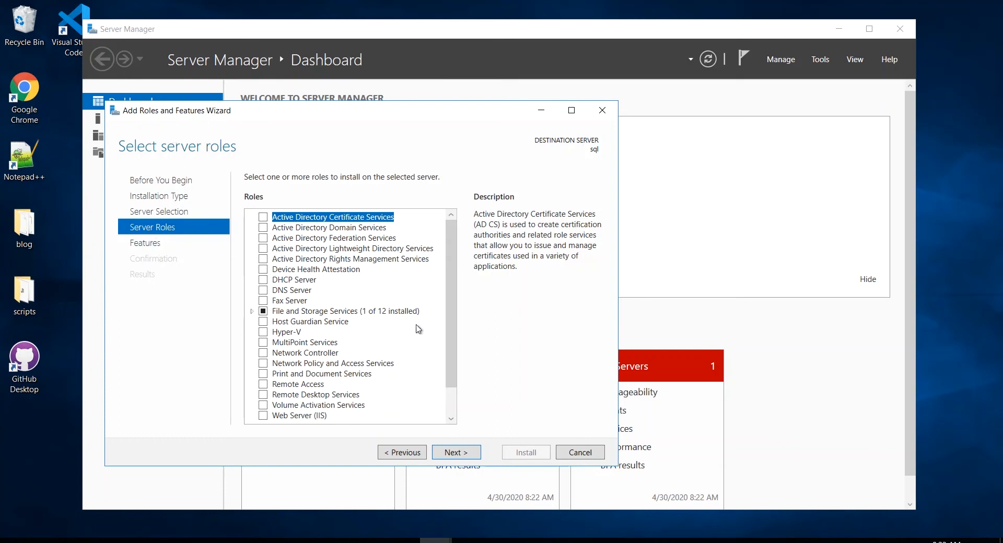
# Select the Web Server (IIS) role with its required management tools and continue to the features selection.
pyautogui.moveTo(450, 340); pyautogui.dragTo(450, 372)
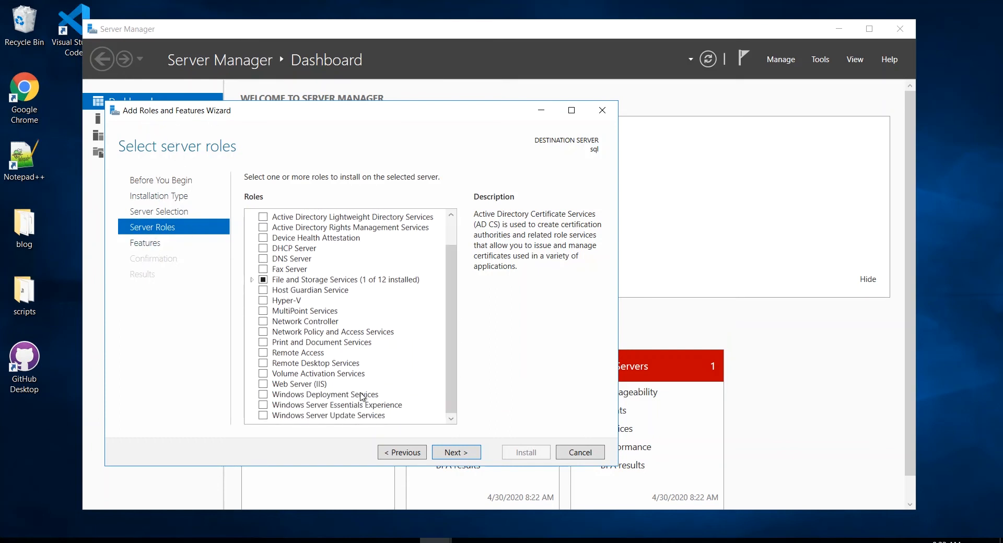
pyautogui.click(263, 385)
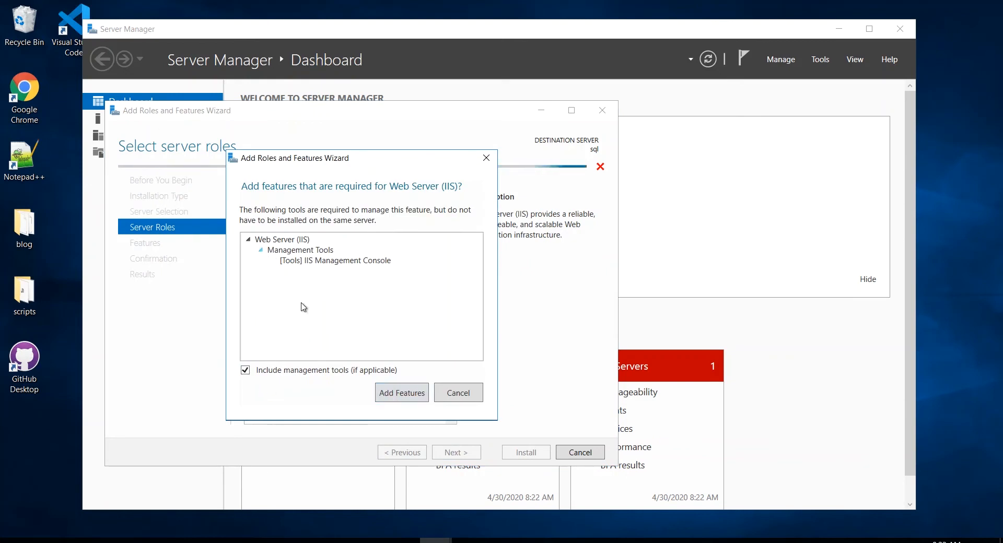
pyautogui.click(401, 393)
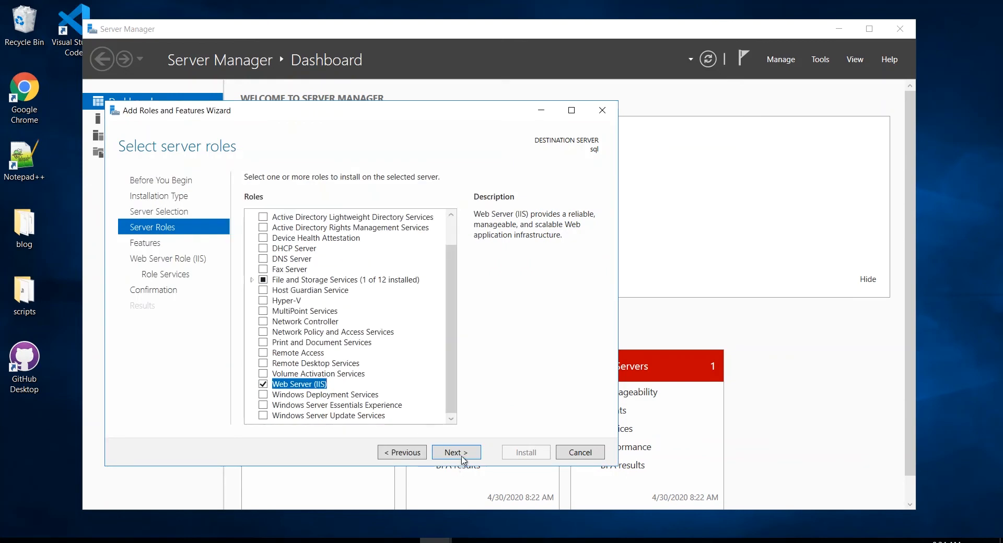
pyautogui.click(461, 454)
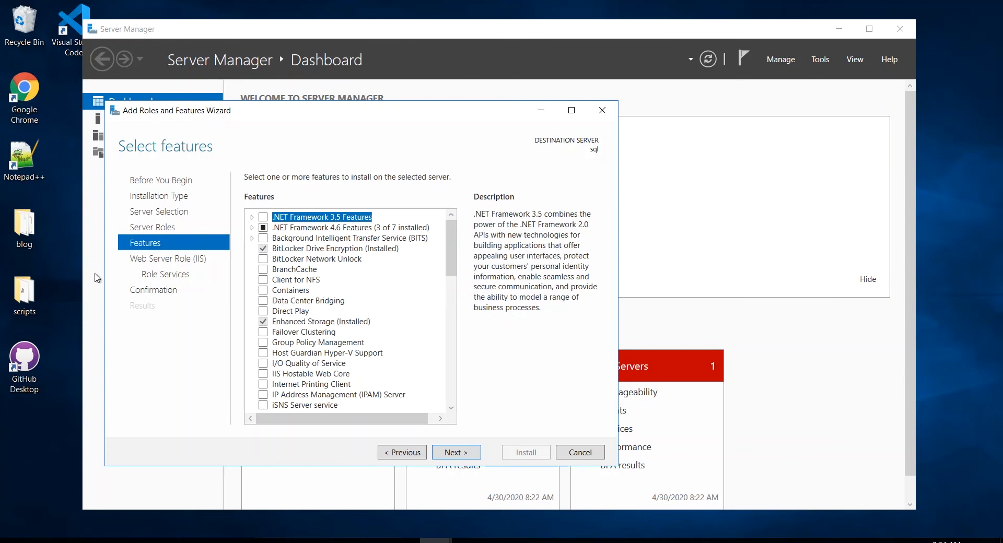
# Review the .NET Framework features, select .NET Framework 3.5 Features for installation, and accept the feature selection.
pyautogui.moveTo(453, 249); pyautogui.dragTo(458, 224)
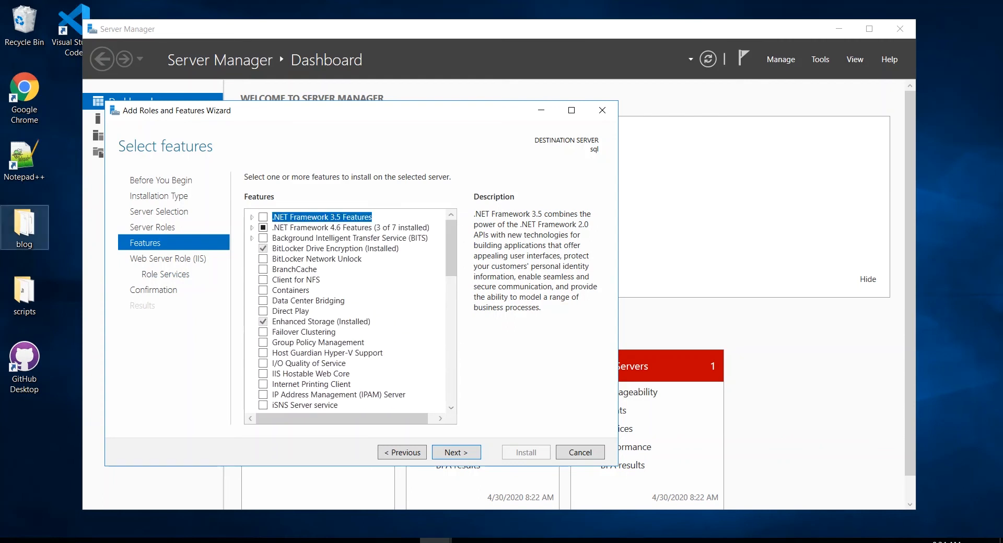
pyautogui.click(252, 228)
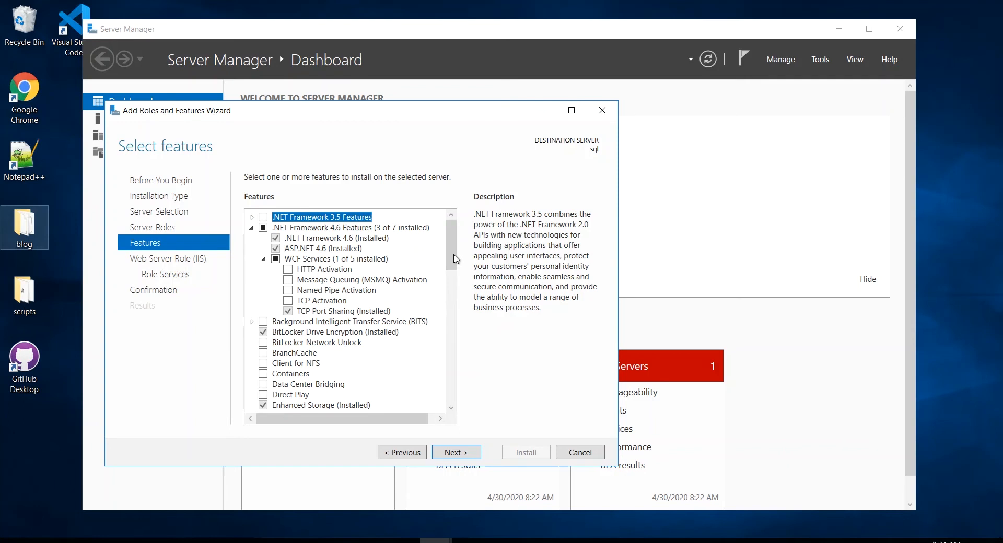
pyautogui.click(263, 217)
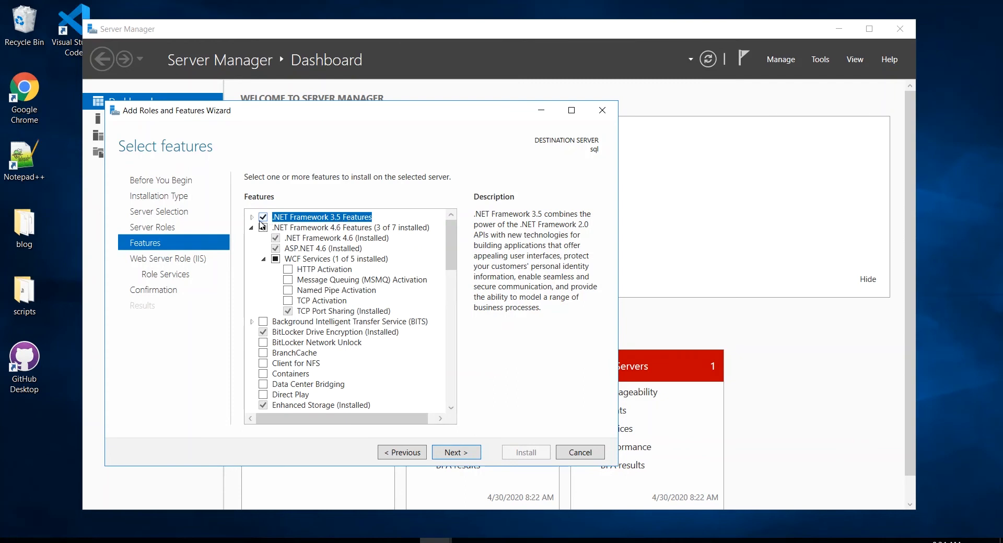
pyautogui.click(252, 217)
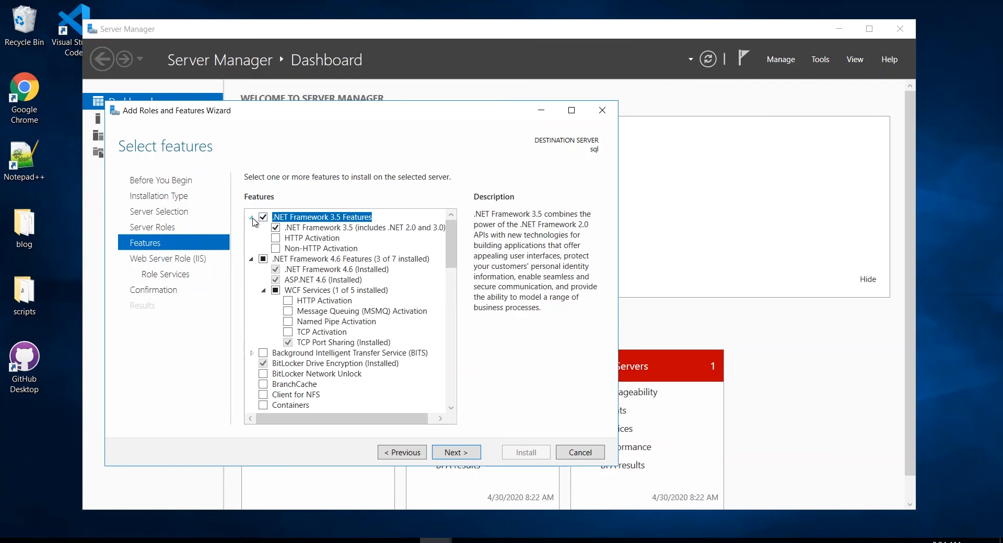
pyautogui.click(252, 217)
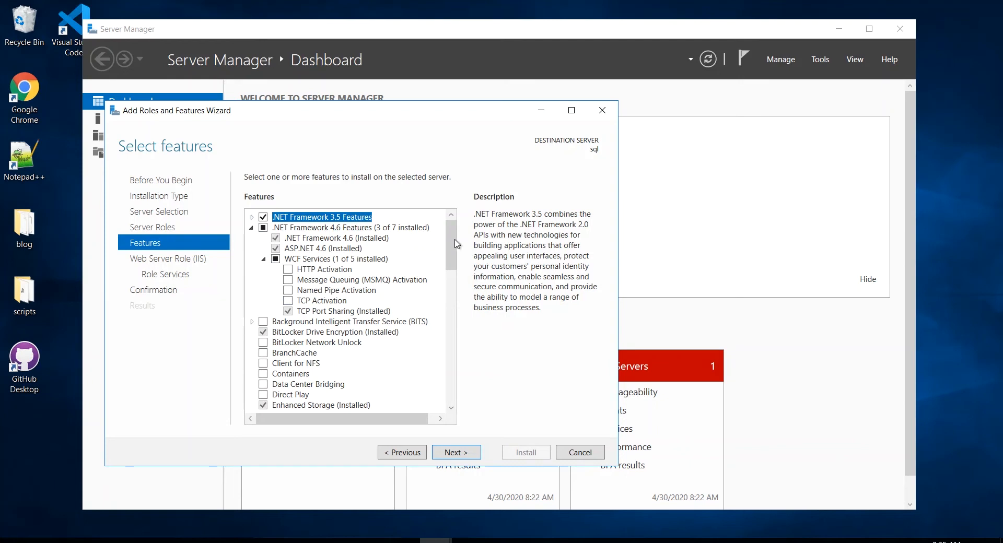
pyautogui.scroll(-5, 458, 264)
pyautogui.scroll(5, 455, 281)
pyautogui.click(456, 453)
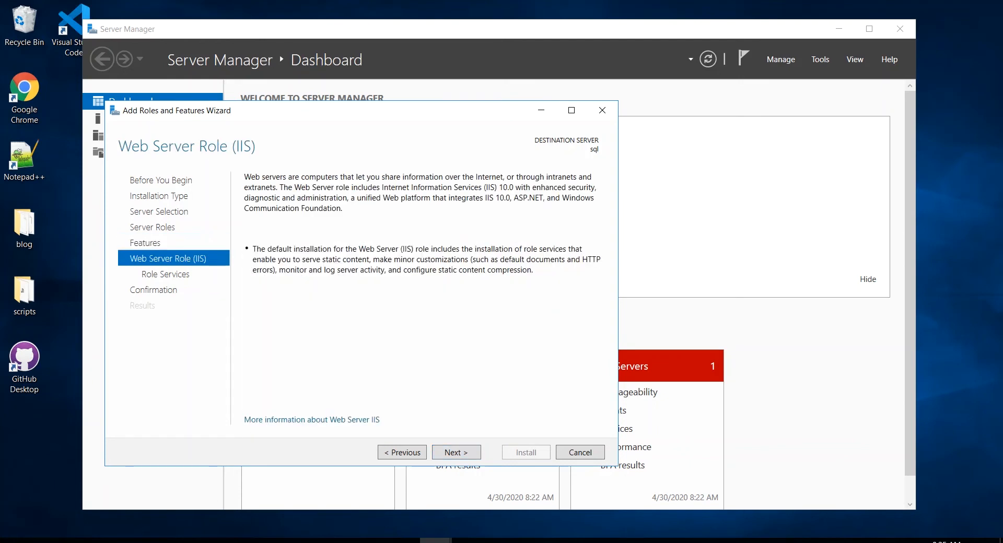
# In the IIS role services, enable Application Development with .NET Extensibility 3.5 and ASP, including the required ISAPI Extensions.
pyautogui.click(455, 454)
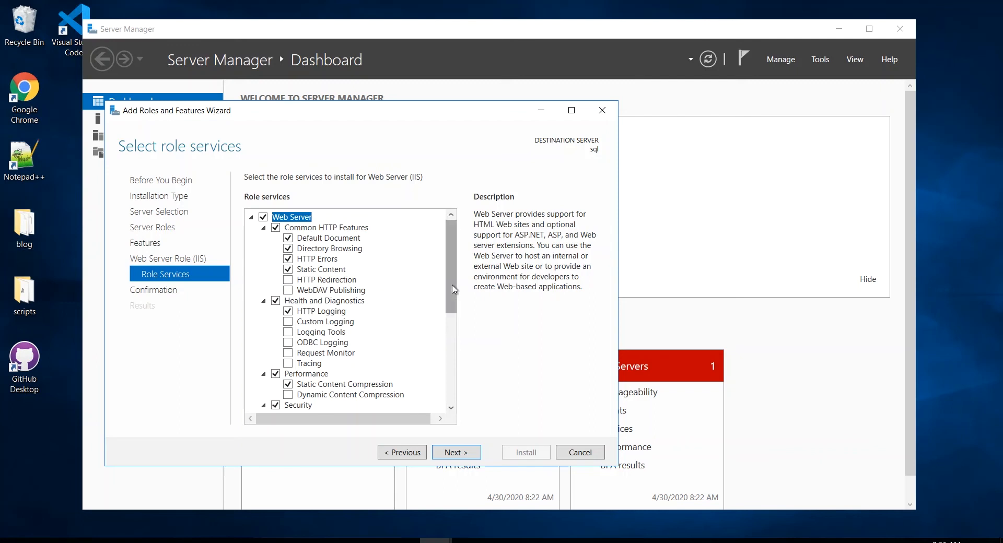
pyautogui.moveTo(453, 283); pyautogui.dragTo(450, 372)
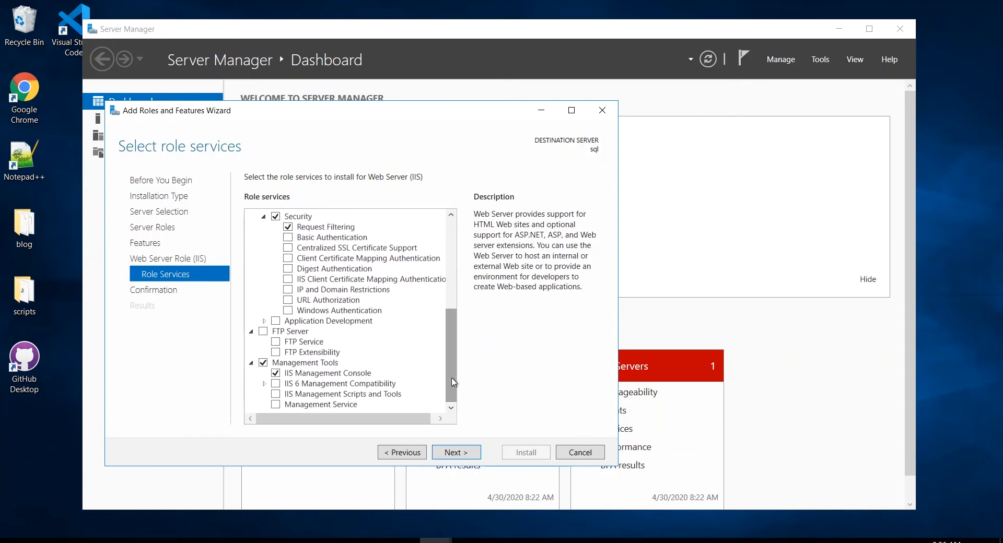
pyautogui.click(264, 321)
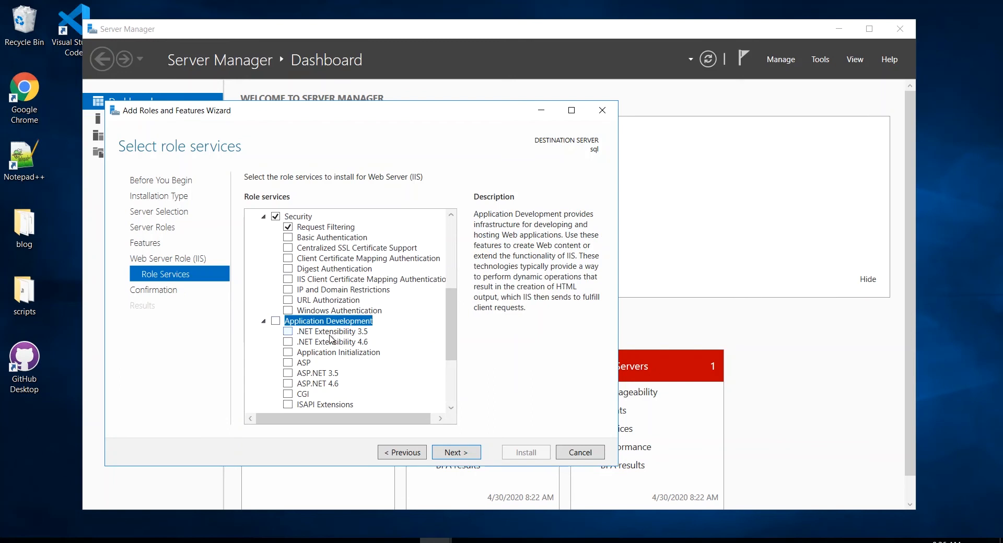
pyautogui.click(276, 321)
pyautogui.scroll(-1, 413, 355)
pyautogui.scroll(-1, 450, 354)
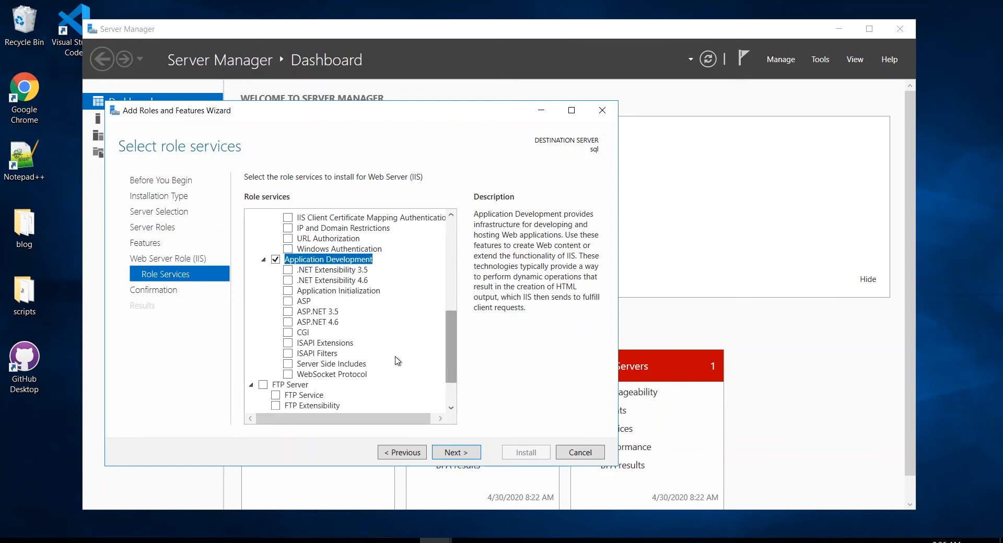
pyautogui.click(288, 271)
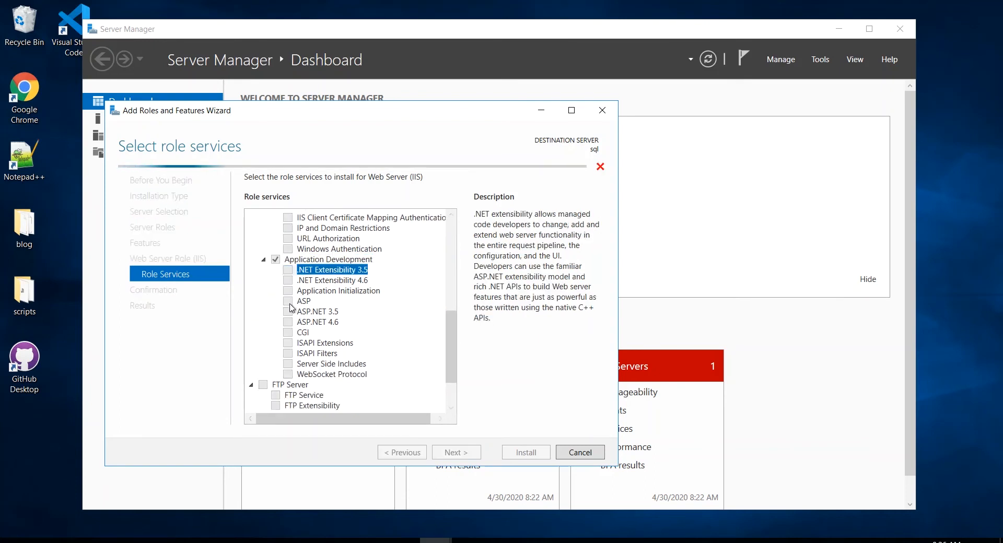
pyautogui.click(288, 302)
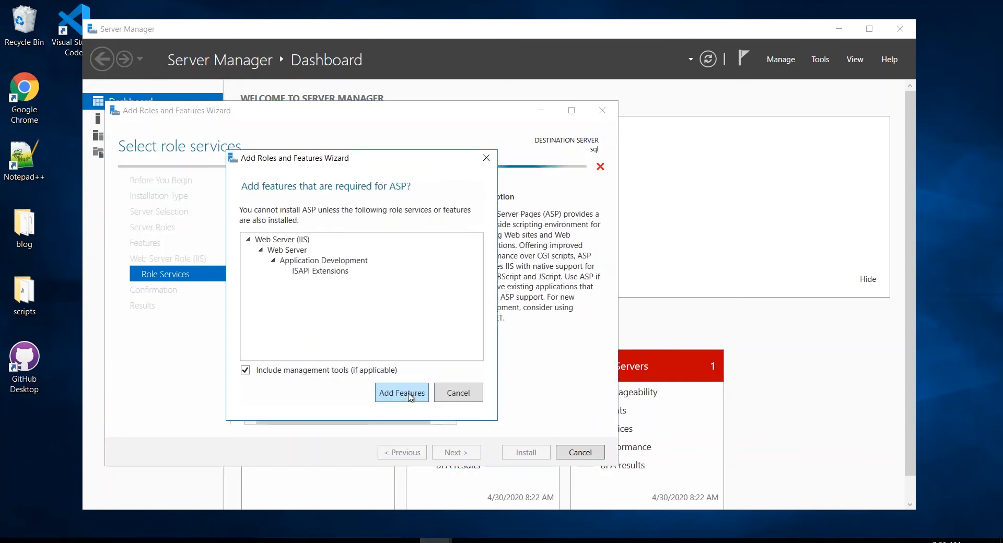
pyautogui.click(409, 396)
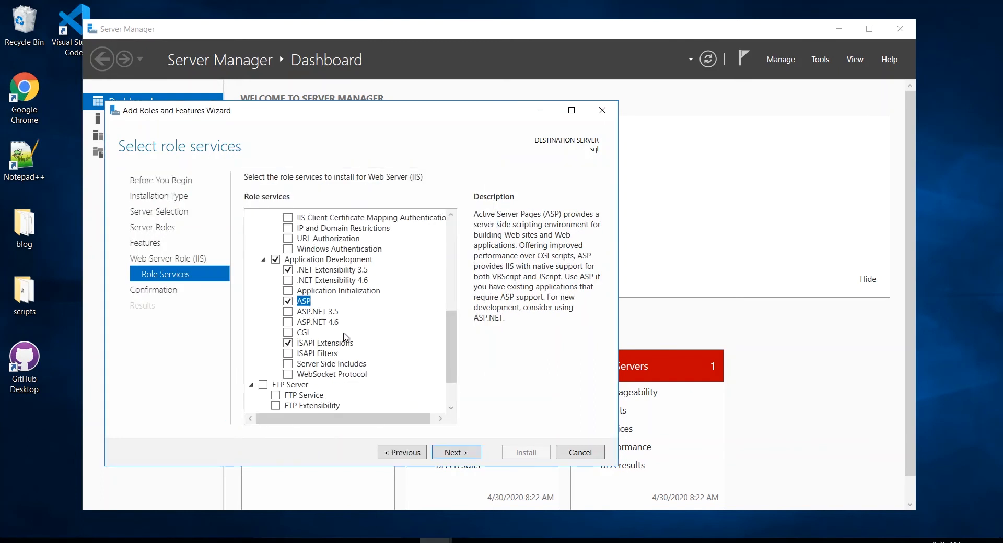
# Add ASP.NET 4.6 with its required features, ASP.NET 3.5, Application Initialization, CGI and Server Side Includes, and accept the role services.
pyautogui.click(291, 322)
pyautogui.click(395, 394)
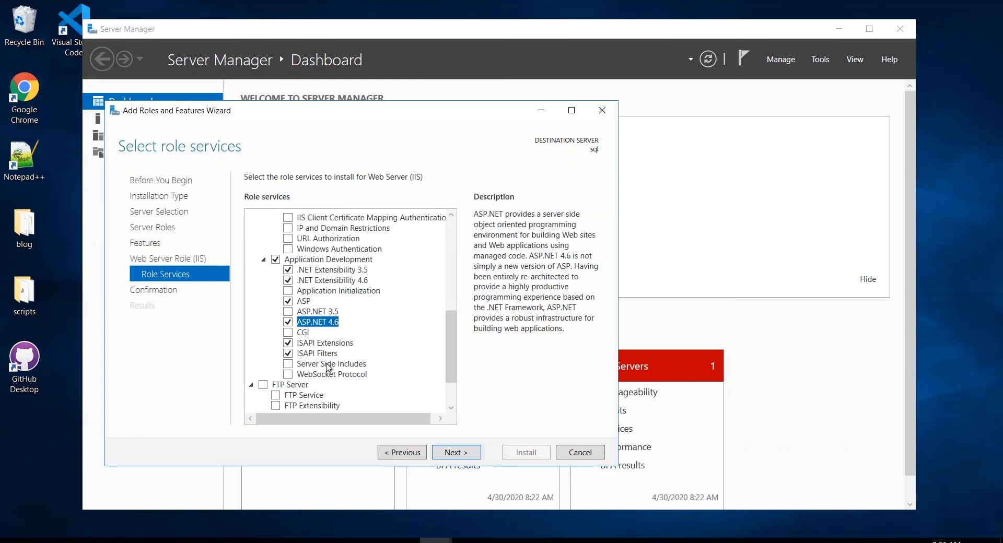
pyautogui.click(289, 312)
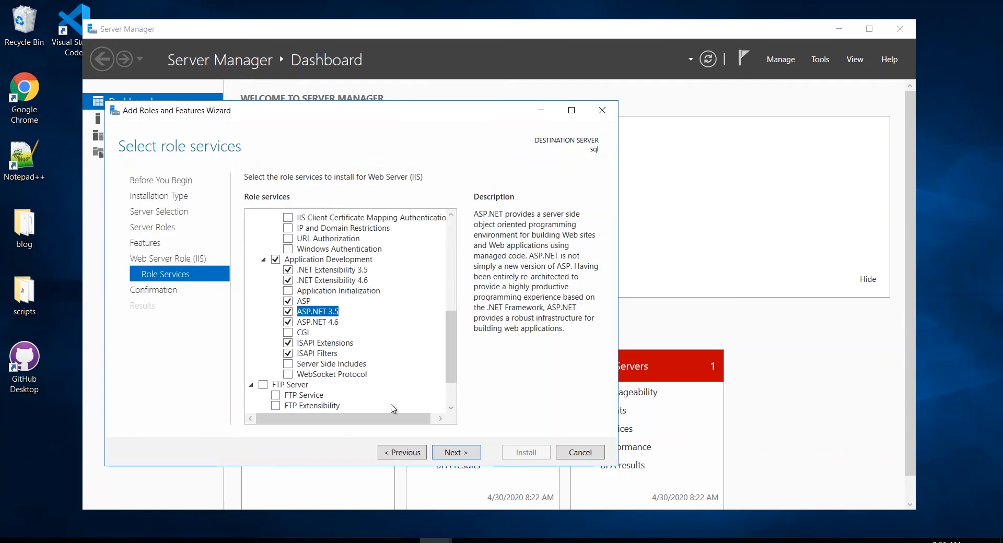
pyautogui.click(290, 292)
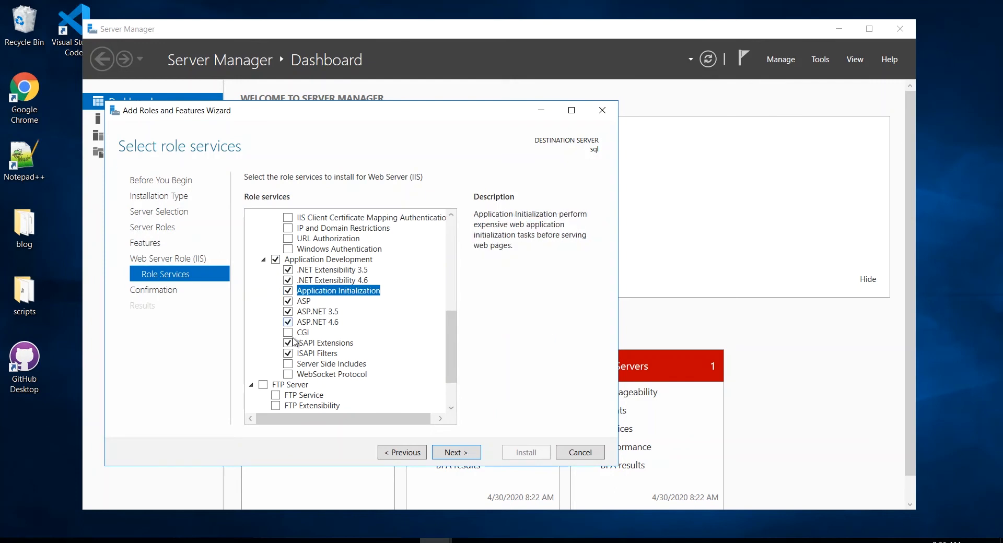
pyautogui.click(290, 334)
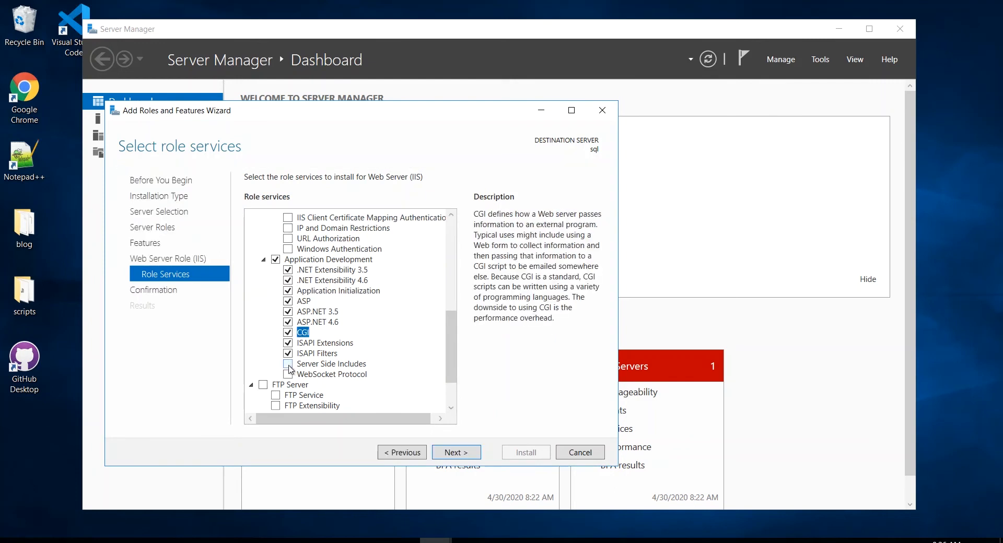
pyautogui.click(288, 364)
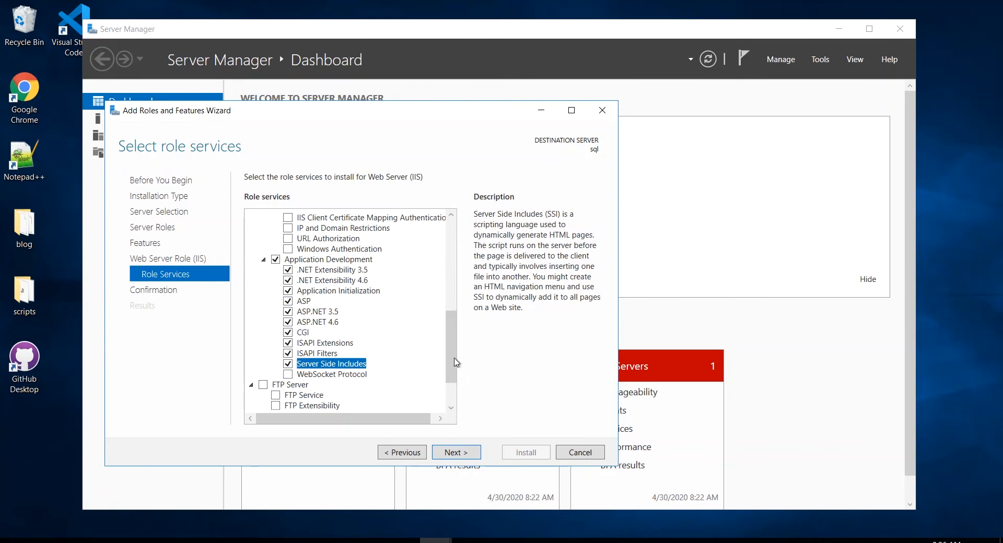
pyautogui.scroll(-2, 294, 353)
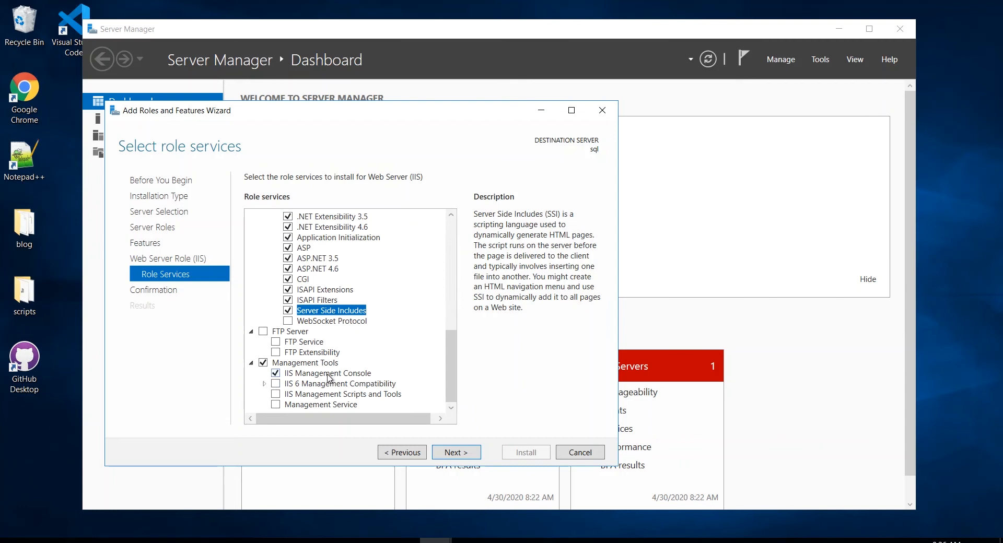
pyautogui.moveTo(447, 357); pyautogui.dragTo(467, 386)
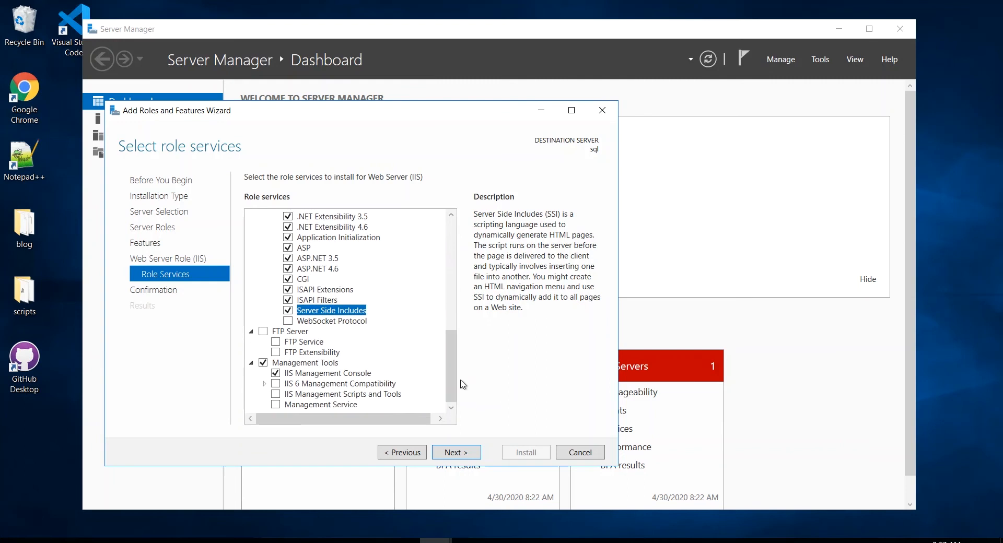
pyautogui.click(450, 453)
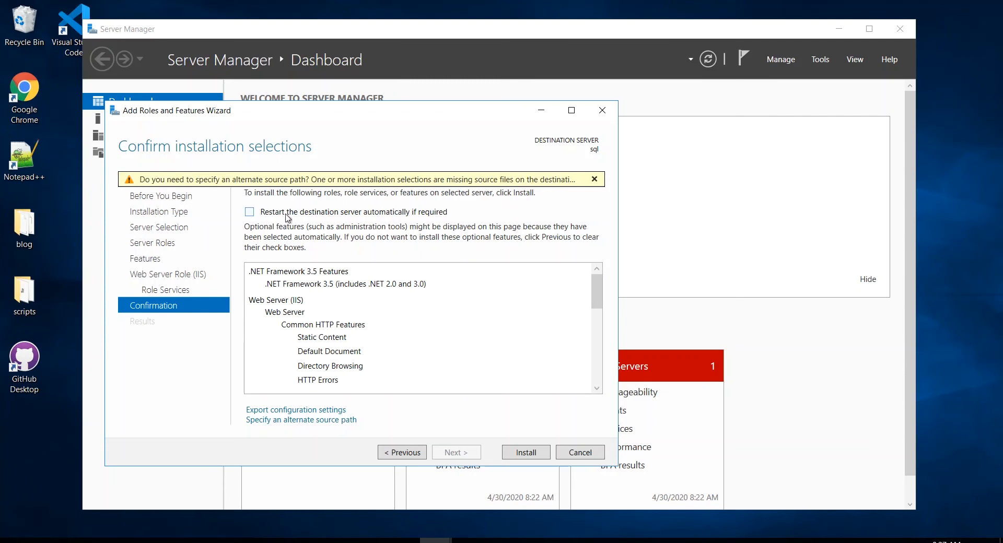
# Allow the destination server to restart automatically if required and start installing the selected roles and features.
pyautogui.click(251, 213)
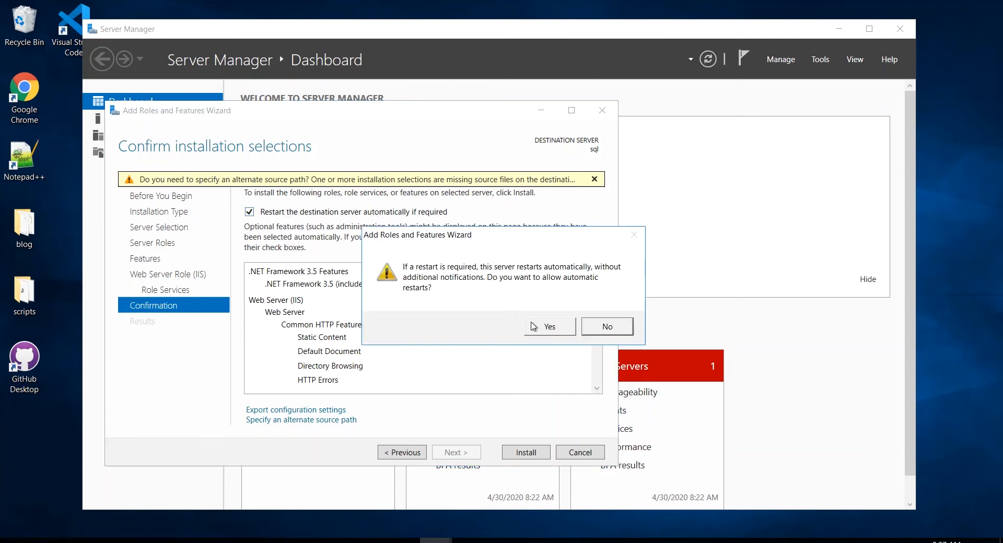
pyautogui.click(565, 334)
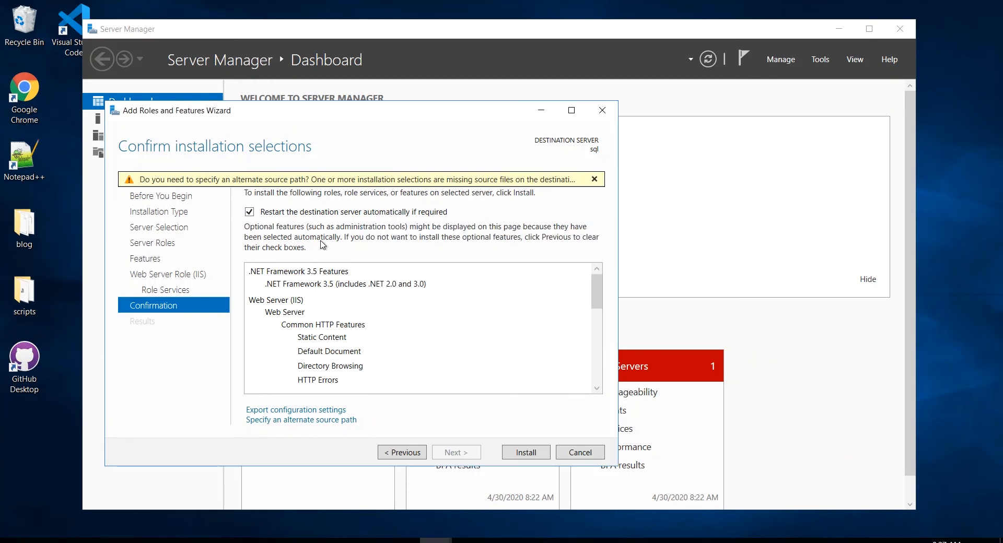
pyautogui.click(524, 453)
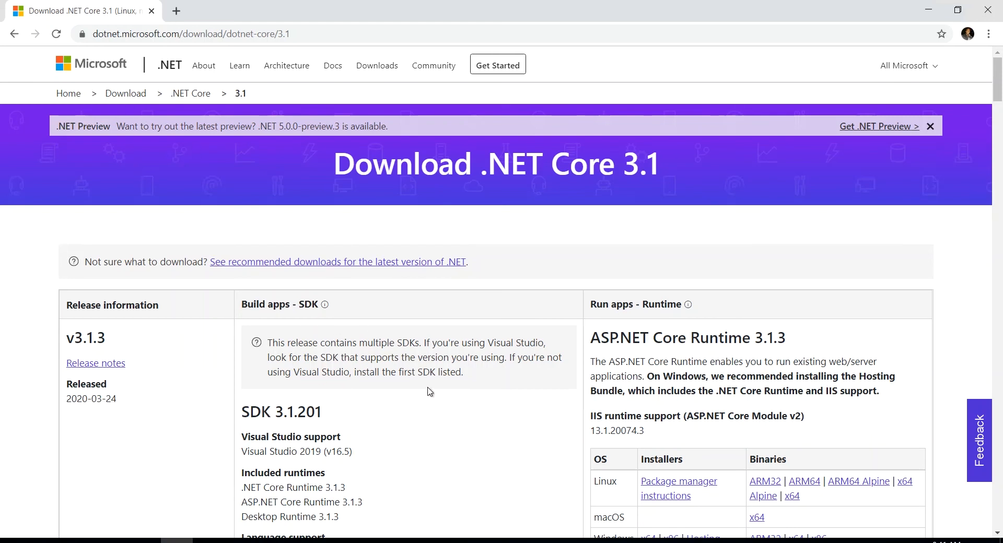
# In Chrome, examine the releases on the .NET Core 3.1 download page from v3.1.3 down to v3.1.0 with SDK 3.1.100.
pyautogui.scroll(-20, 428, 389)
pyautogui.scroll(-10, 428, 389)
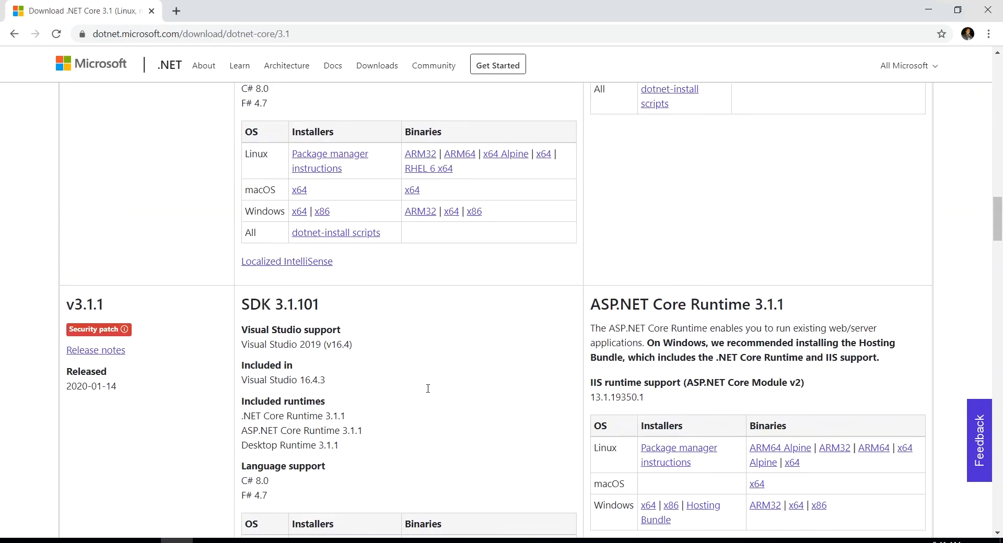
pyautogui.scroll(-12, 428, 388)
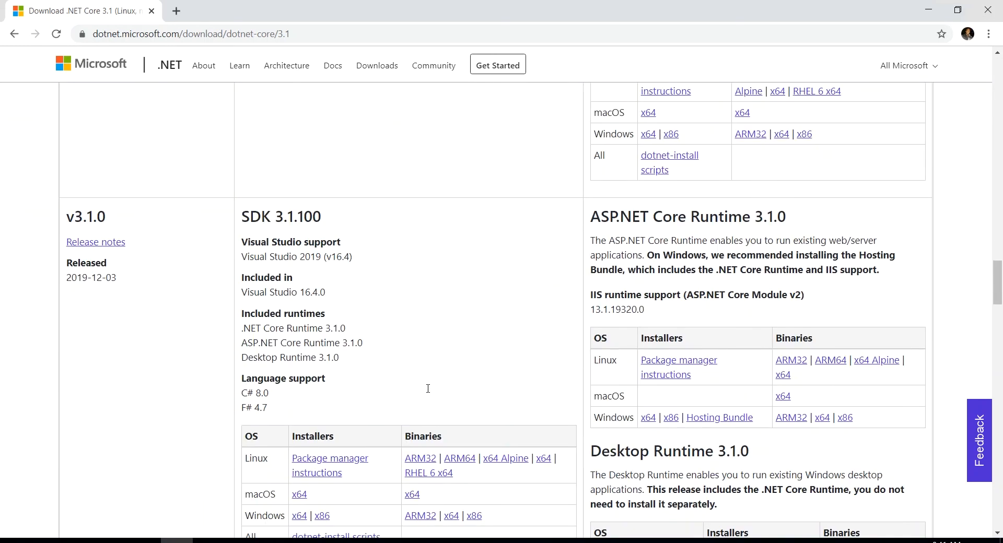
pyautogui.moveTo(140, 222); pyautogui.dragTo(66, 217)
pyautogui.click(279, 217)
pyautogui.scroll(15, 376, 307)
pyautogui.scroll(15, 376, 308)
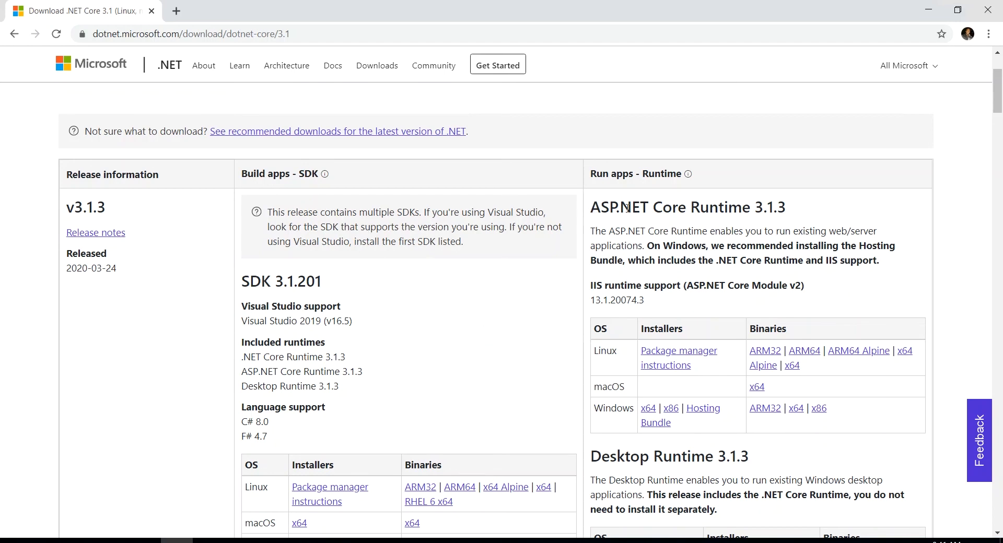
# Download the Windows Hosting Bundle installer for ASP.NET Core Runtime 3.1.3 and launch the downloaded file.
pyautogui.doubleClick(610, 409)
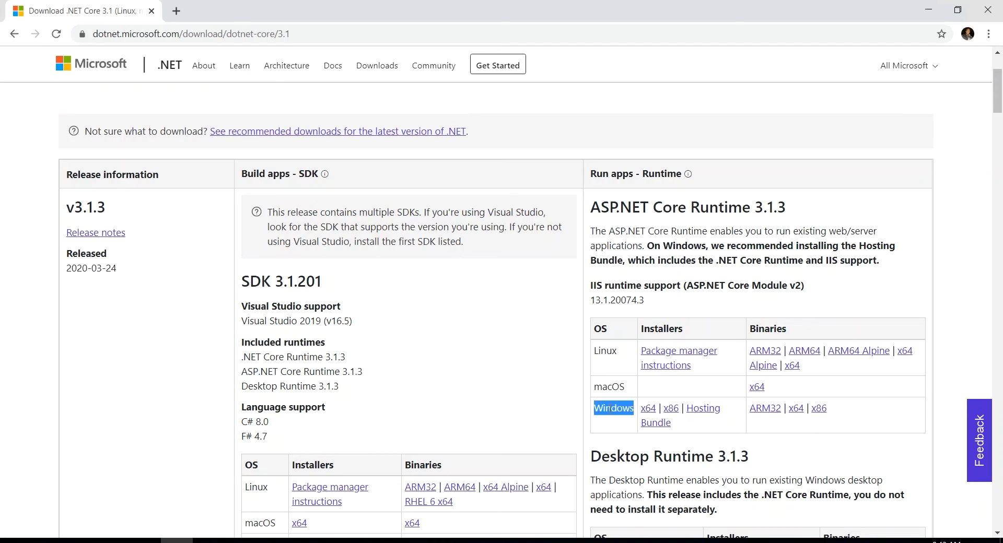
pyautogui.click(705, 412)
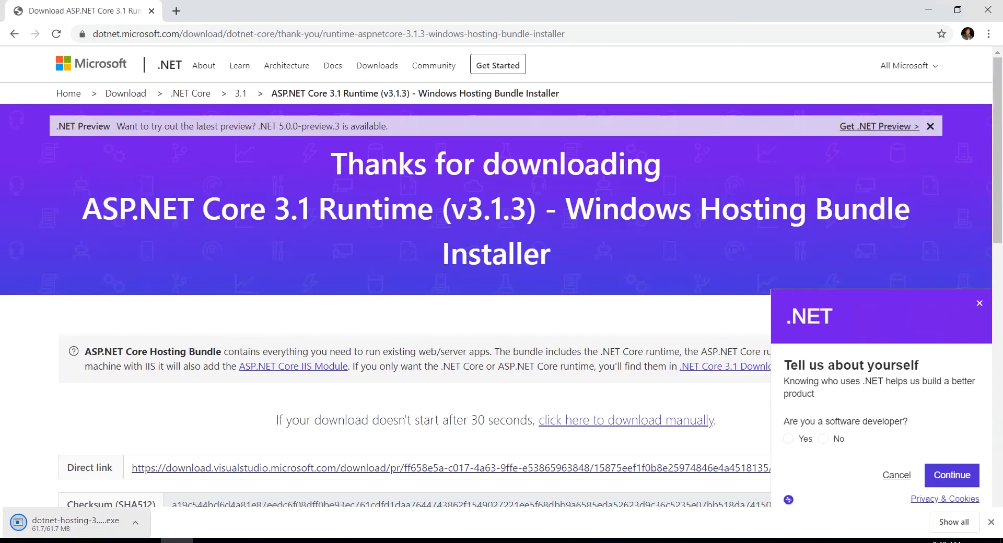
pyautogui.click(65, 522)
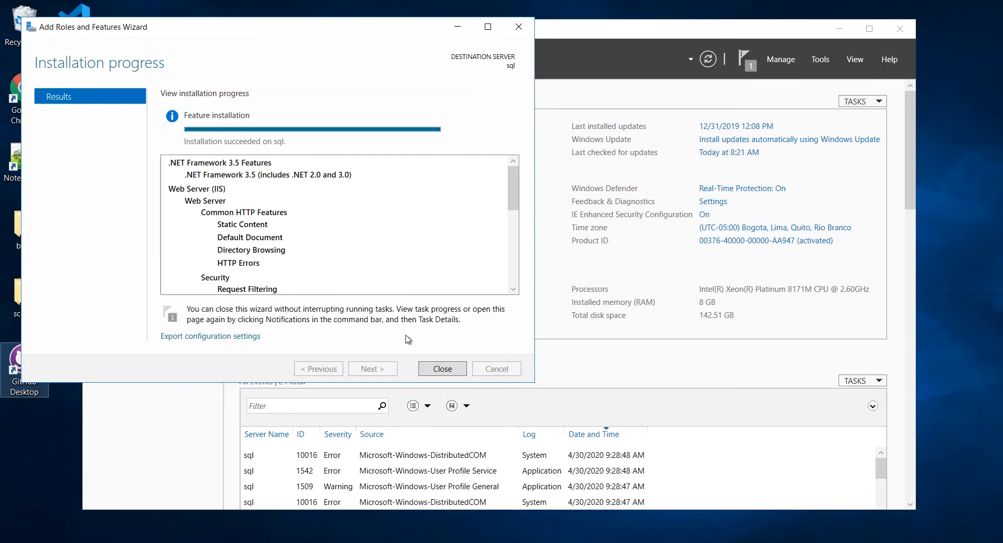
# Close the completed Add Roles and Features Wizard and open Internet Information Services (IIS) Manager from Server Manager.
pyautogui.click(442, 369)
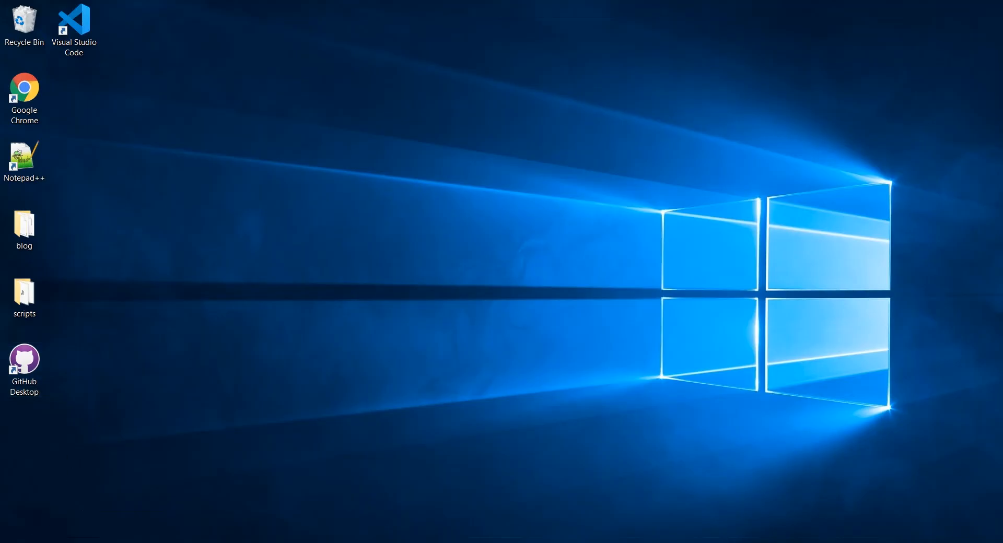
pyautogui.press('super')
pyautogui.write('i')
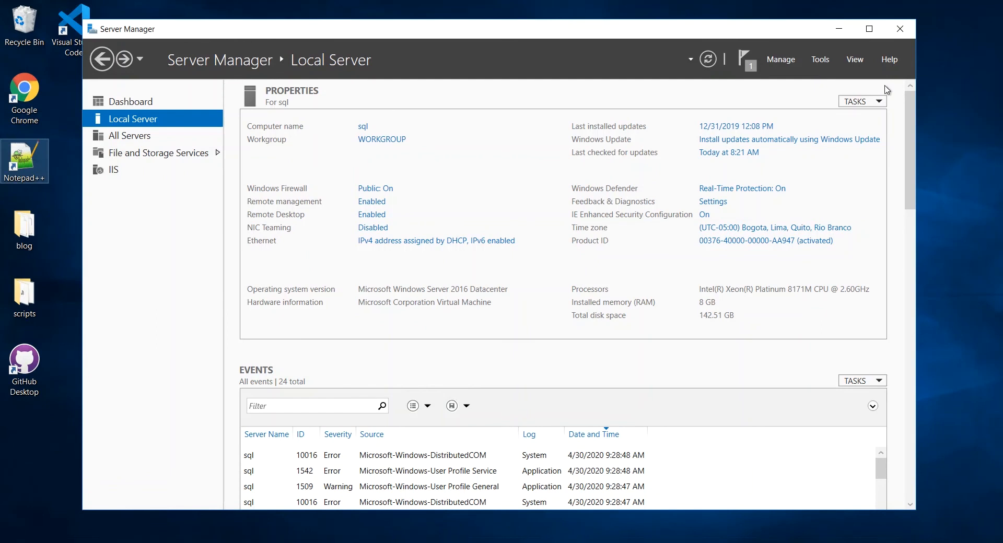
pyautogui.click(825, 60)
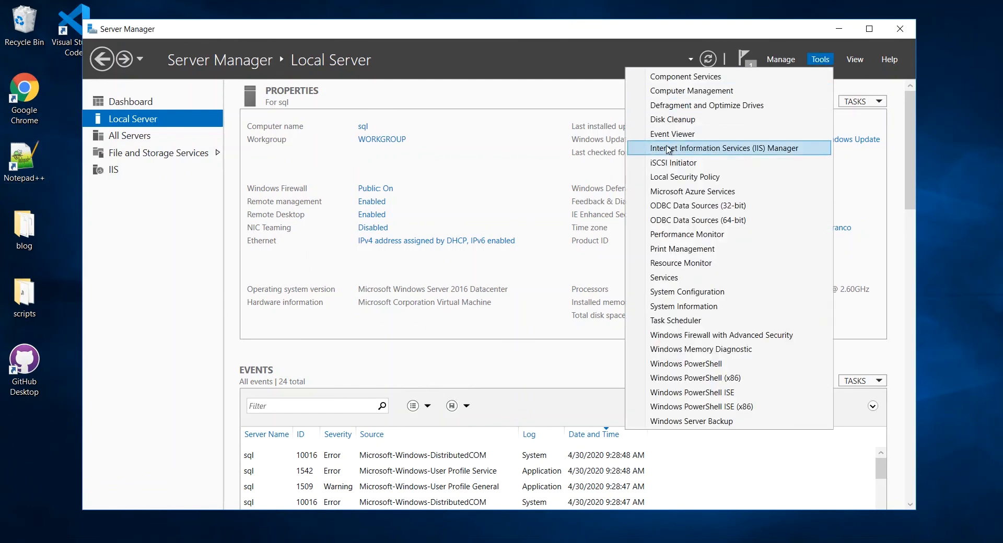
pyautogui.click(774, 155)
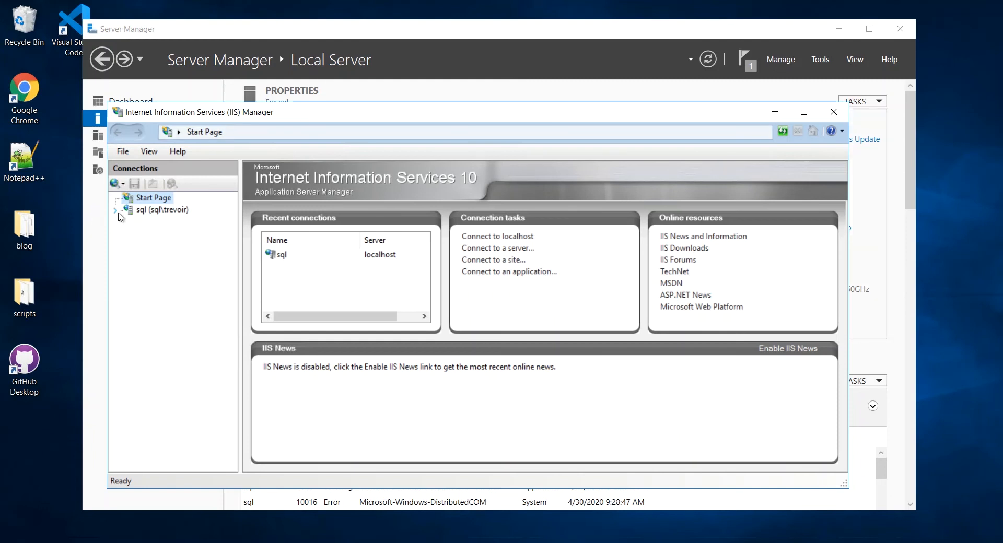
# Start adding a website under the sql server's Sites, name it leavemanagement and copy that name.
pyautogui.click(136, 211)
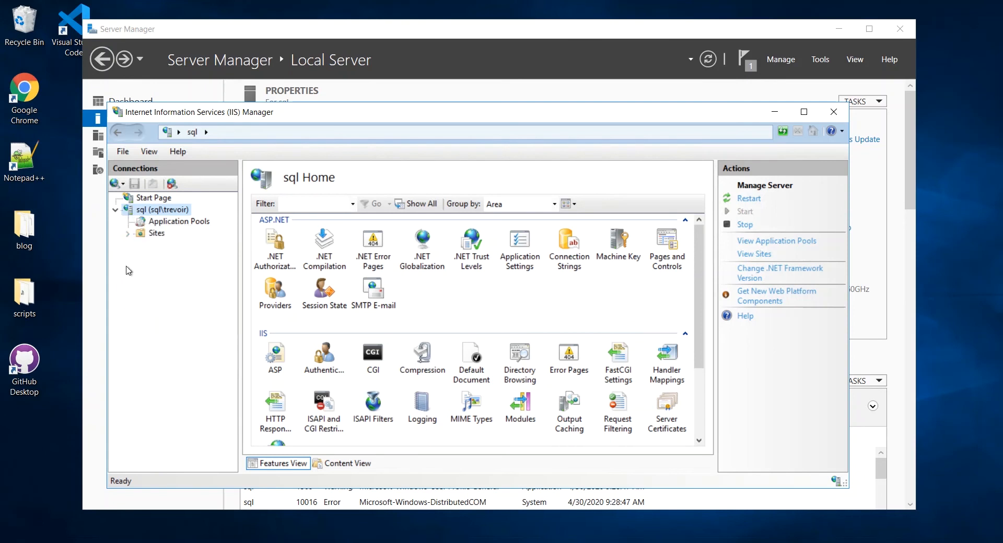
pyautogui.click(129, 236)
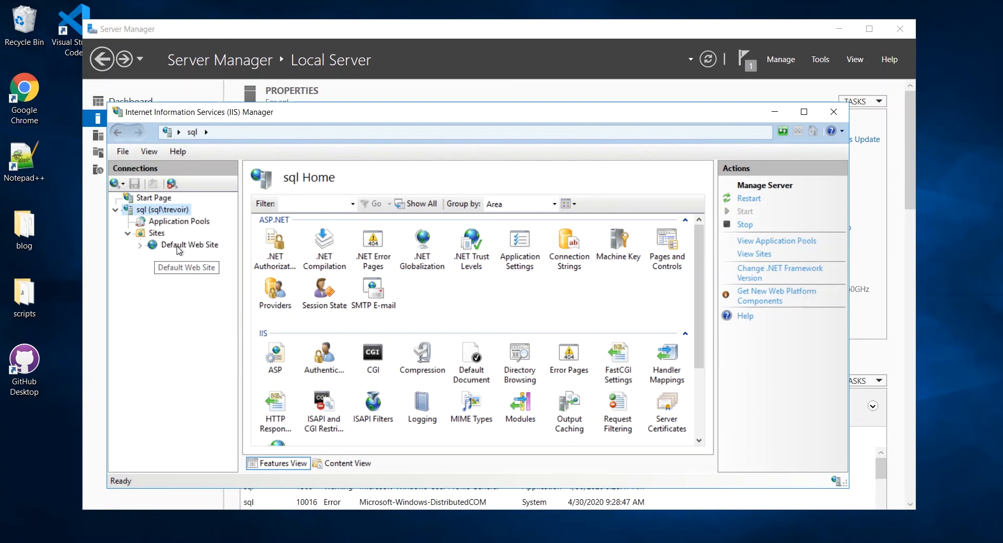
pyautogui.rightClick(143, 238)
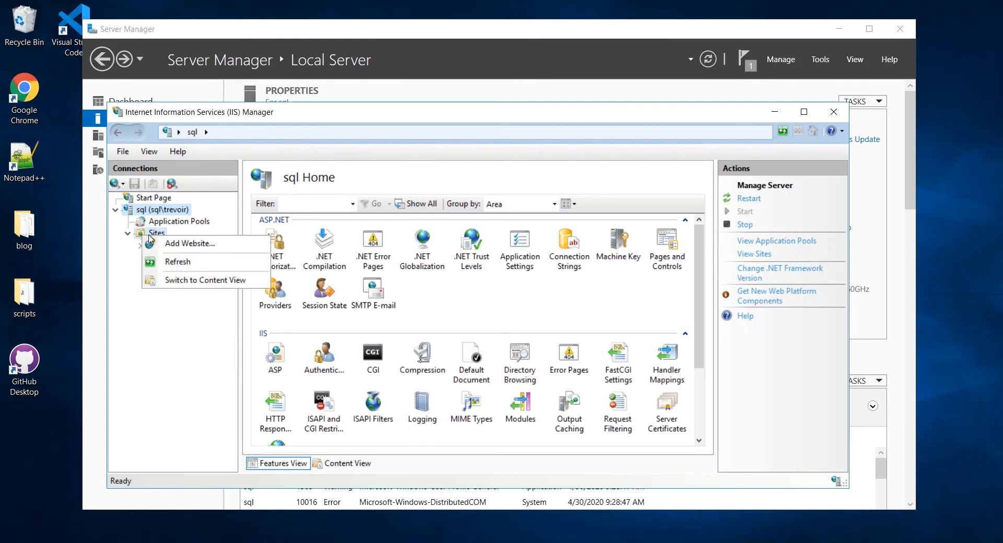
pyautogui.click(190, 244)
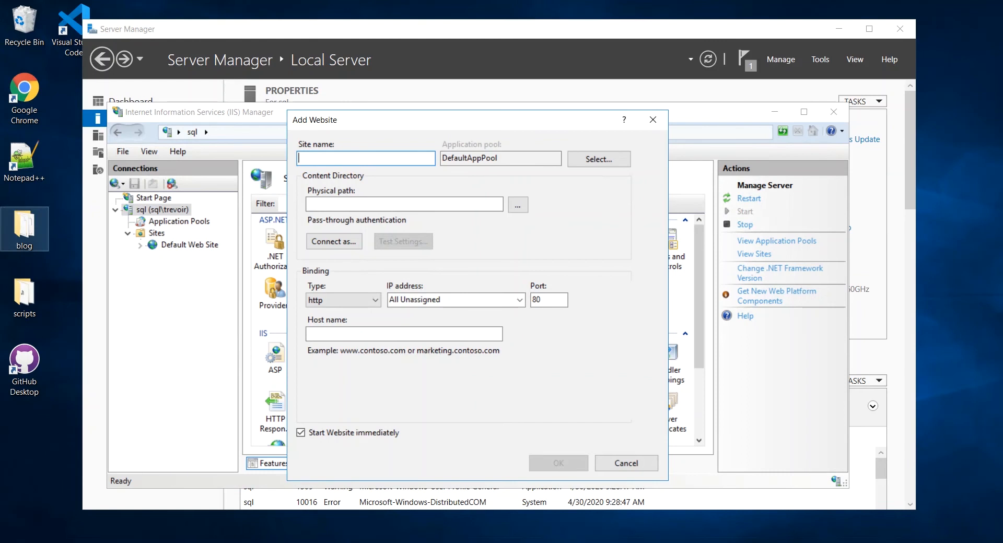
pyautogui.write('leavemanagement')
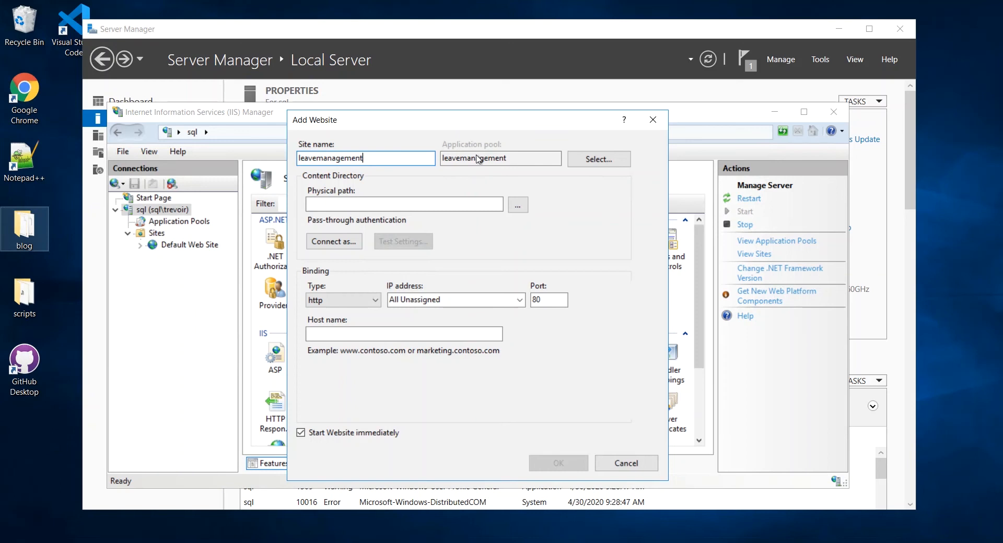
pyautogui.doubleClick(364, 158)
pyautogui.hotkey('ctrl', 'c')
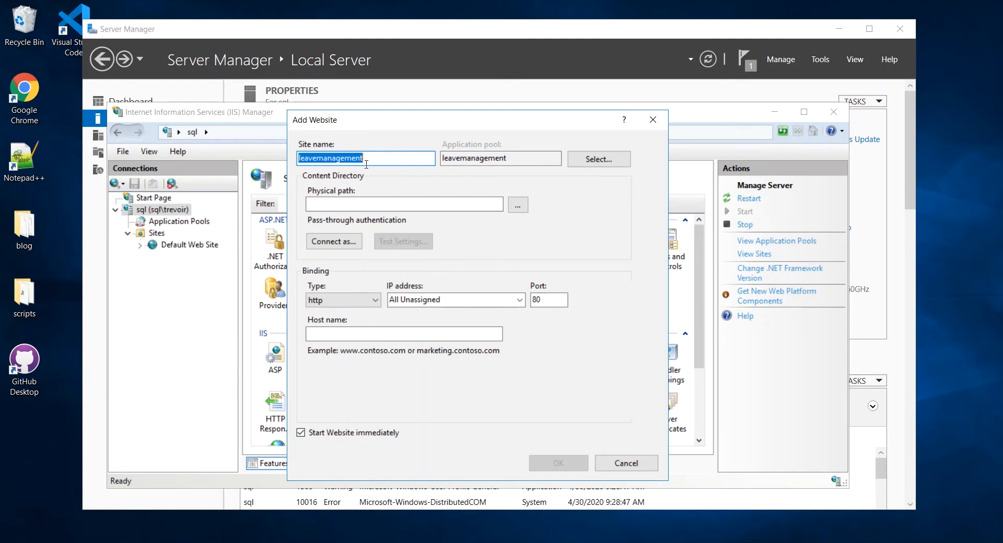
# Browse for the website's physical path and select the wwwroot folder under C:\inetpub.
pyautogui.click(339, 204)
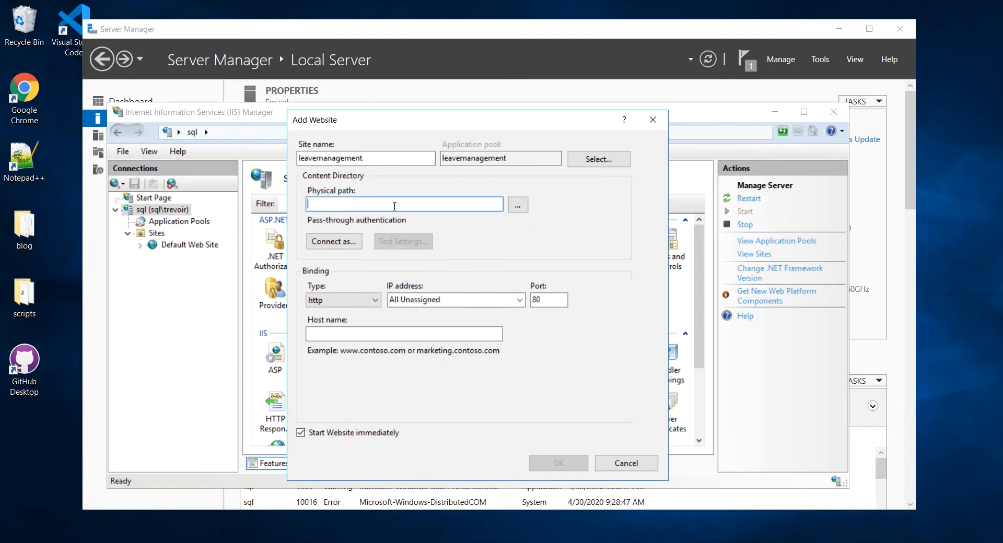
pyautogui.click(524, 208)
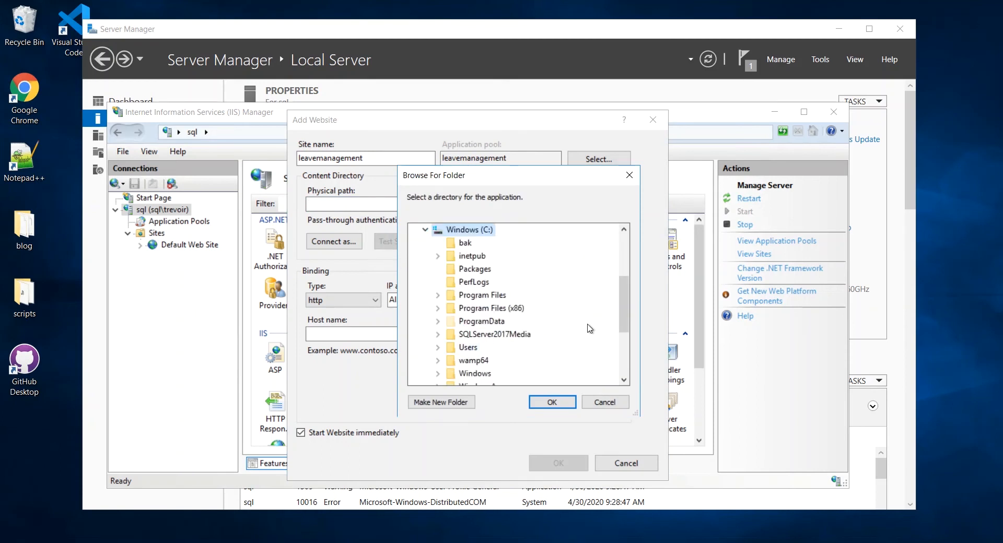
pyautogui.scroll(-4, 589, 328)
pyautogui.scroll(3, 535, 317)
pyautogui.scroll(3, 542, 318)
pyautogui.scroll(-1, 522, 318)
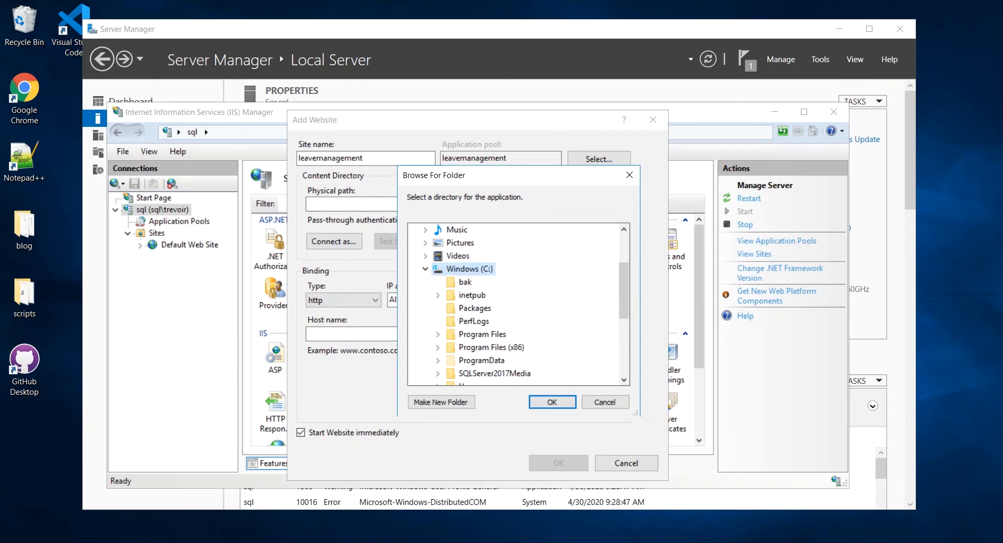
pyautogui.click(438, 295)
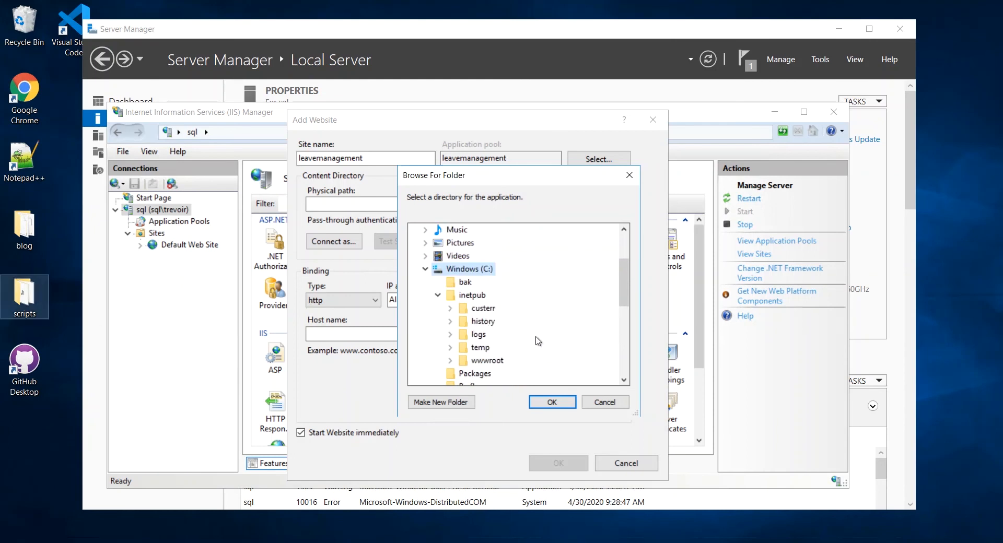
pyautogui.click(450, 361)
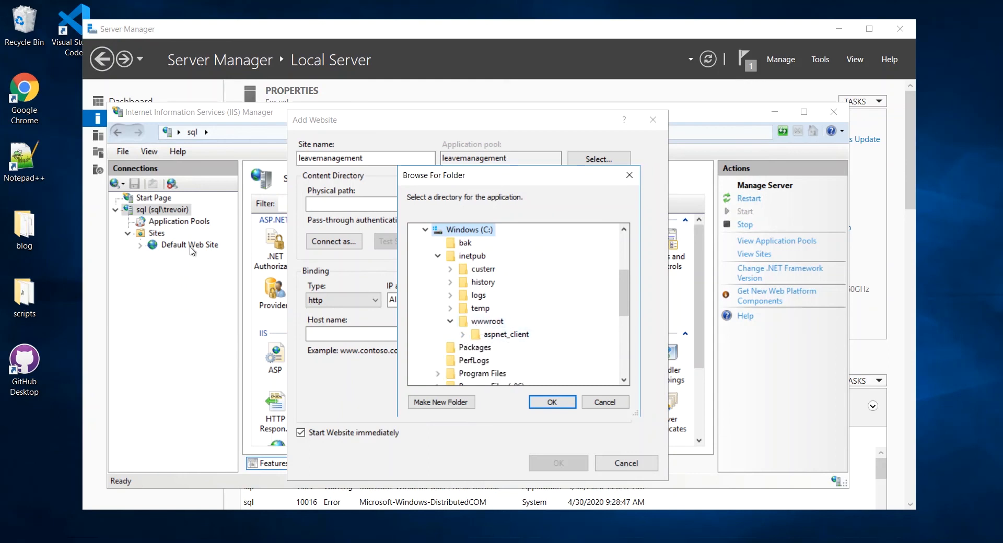
pyautogui.click(488, 322)
# Create a folder named leavemanagement inside wwwroot and use it as the website's physical path.
pyautogui.click(441, 402)
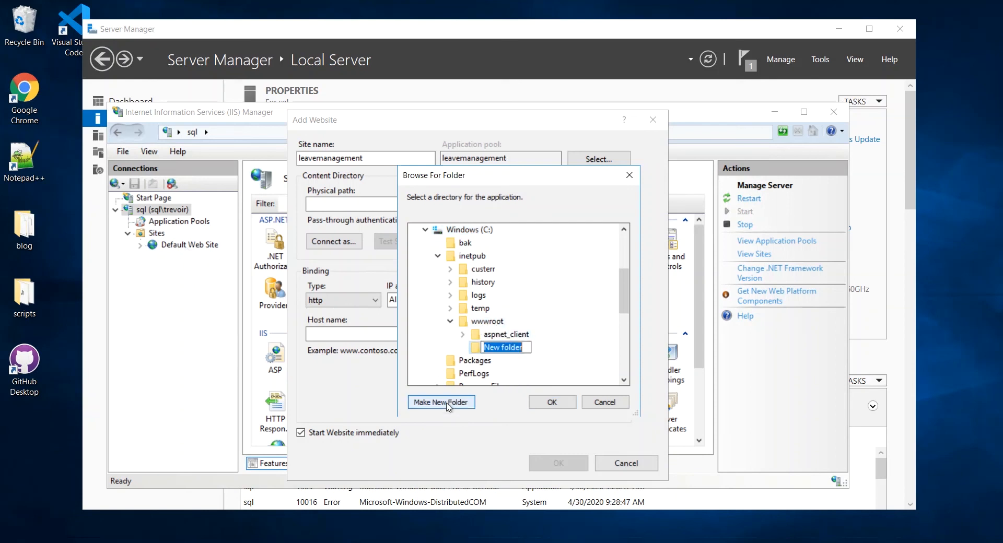
pyautogui.hotkey('ctrl', 'v')
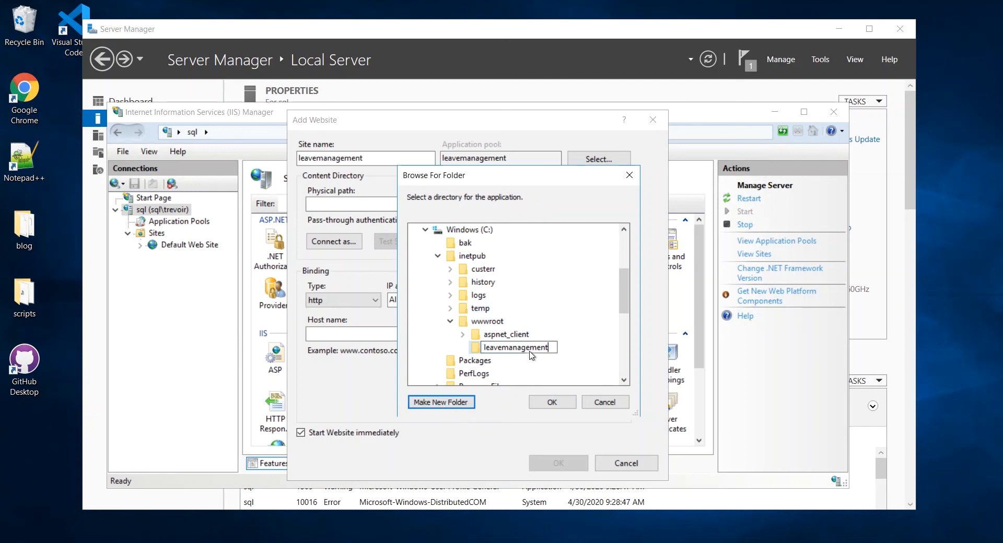
pyautogui.press('Return')
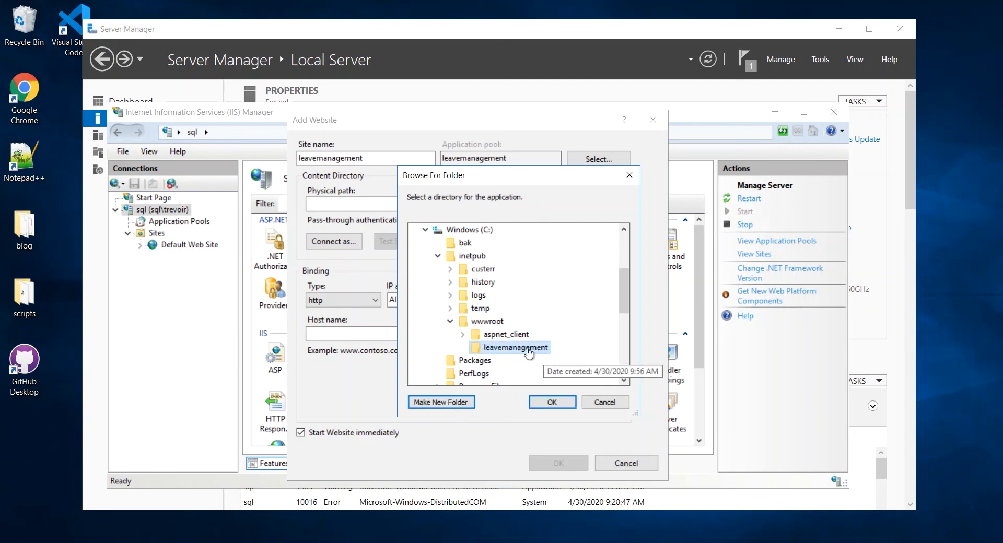
pyautogui.click(547, 401)
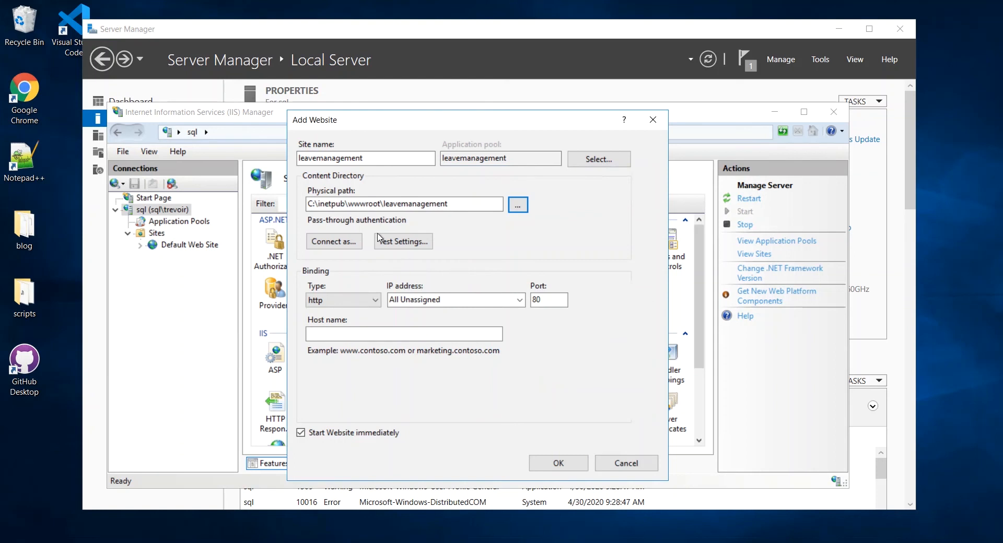
pyautogui.moveTo(347, 206); pyautogui.dragTo(454, 206)
pyautogui.click(453, 205)
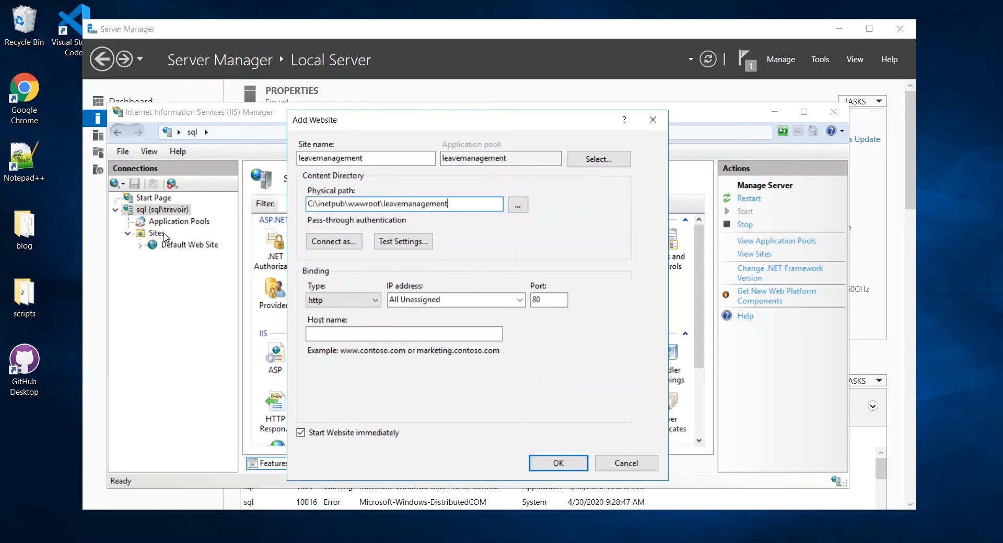
# Set the binding's host name to leavemanagement.intranet.com and create the website.
pyautogui.doubleClick(349, 157)
pyautogui.hotkey('ctrl', 'c')
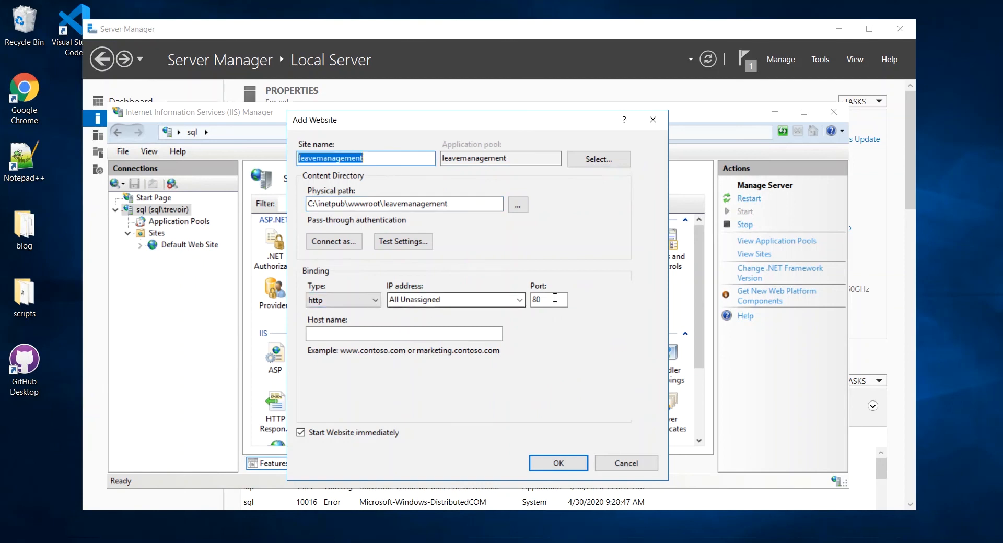
pyautogui.click(370, 333)
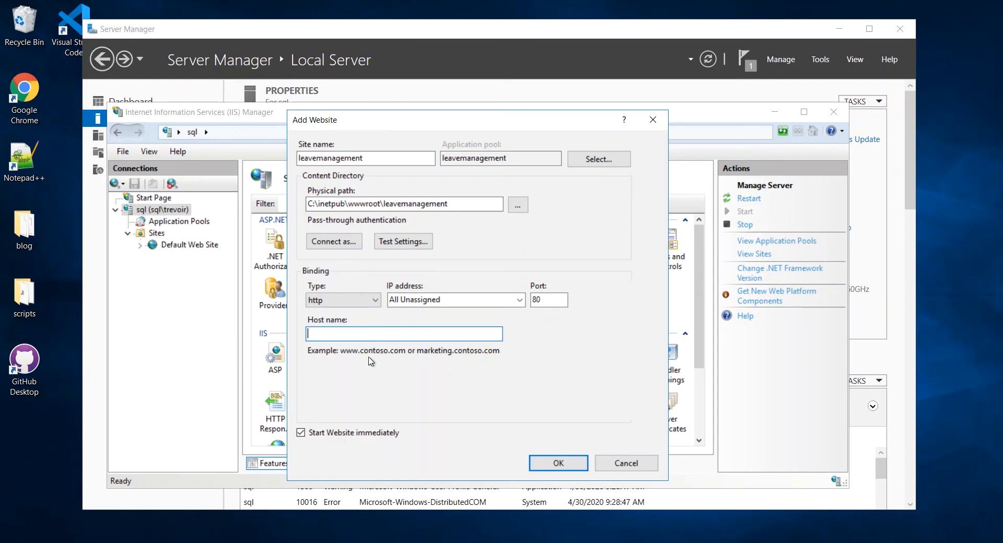
pyautogui.hotkey('ctrl', 'v')
pyautogui.write('.intranet.com')
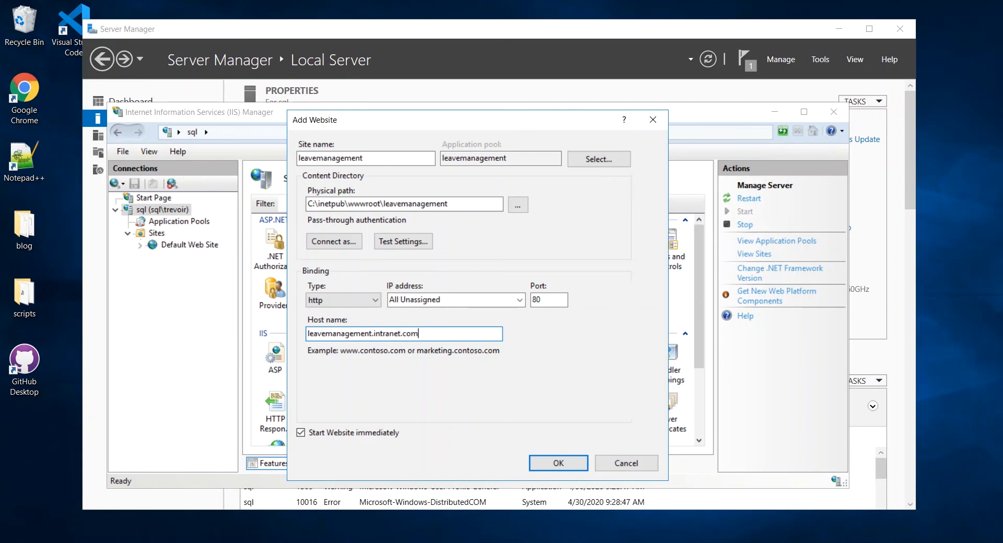
pyautogui.doubleClick(331, 337)
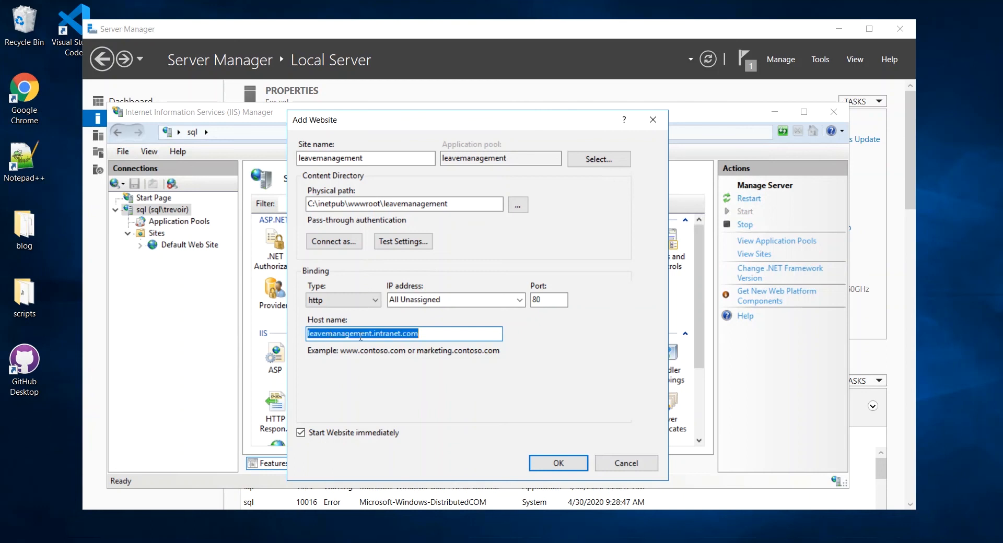
pyautogui.click(420, 335)
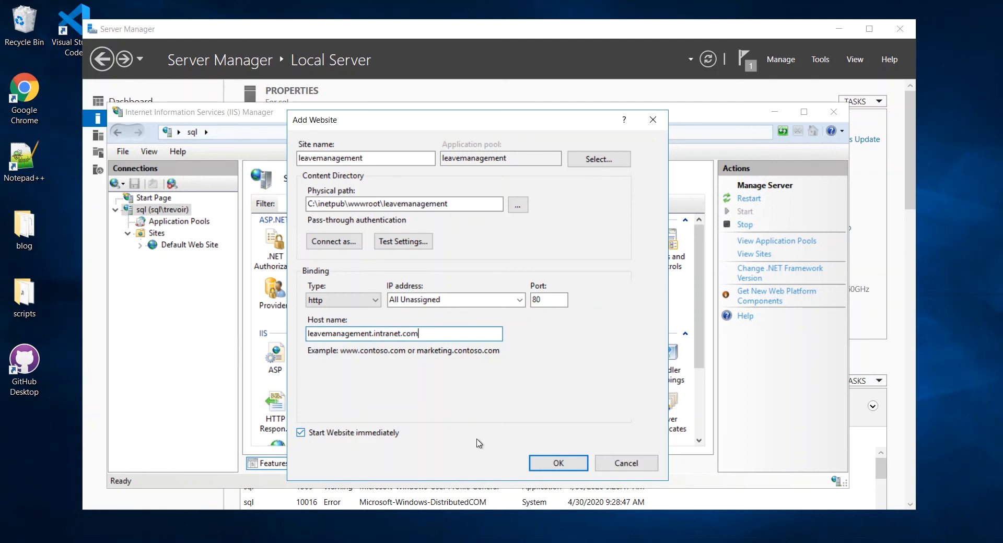
pyautogui.click(551, 464)
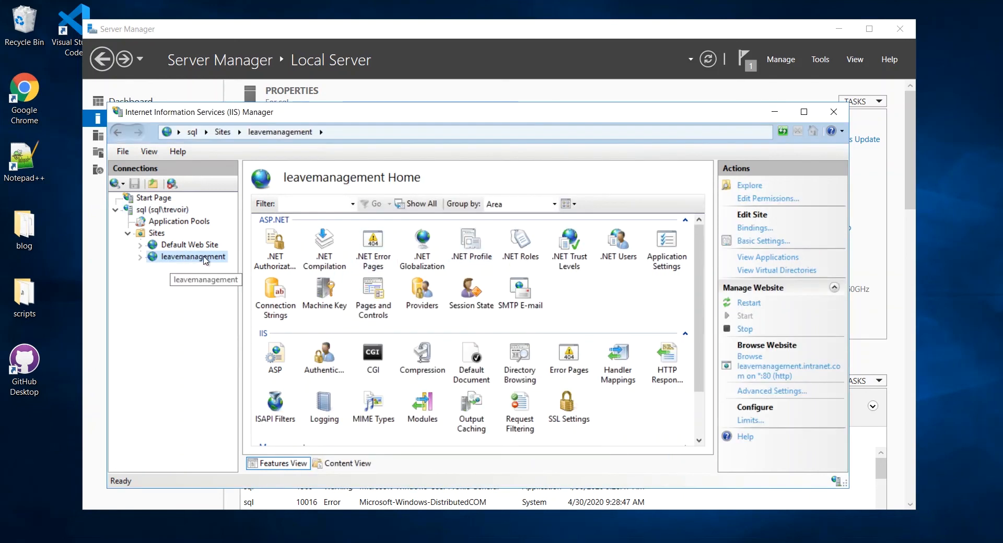
# Browse the leavemanagement website from IIS Manager and check which address opens in Chrome.
pyautogui.click(754, 373)
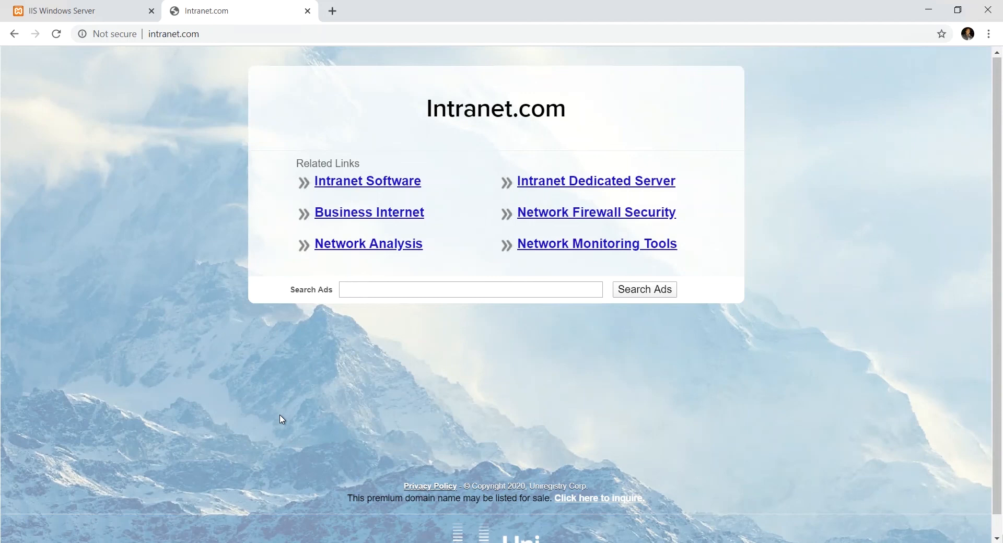
pyautogui.doubleClick(173, 35)
pyautogui.click(214, 32)
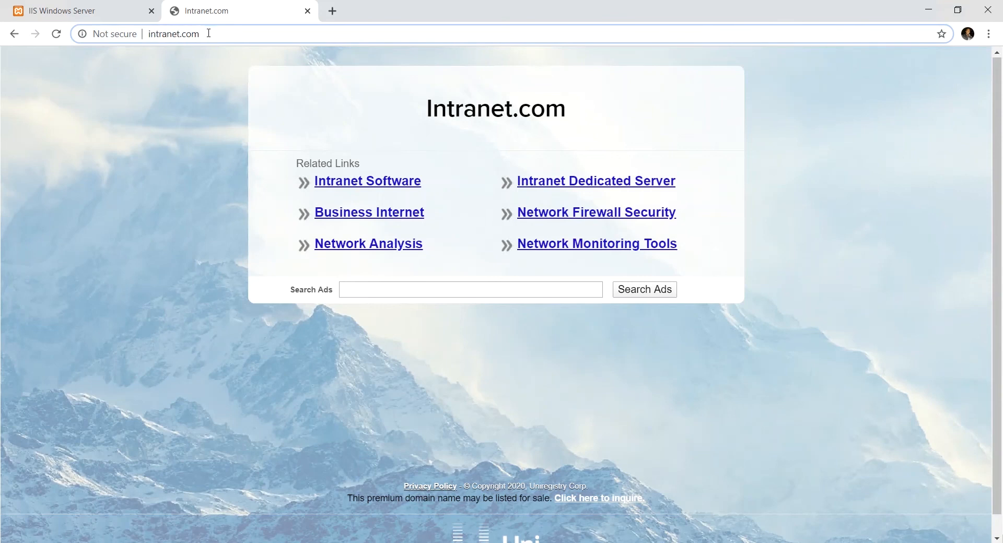
pyautogui.click(126, 254)
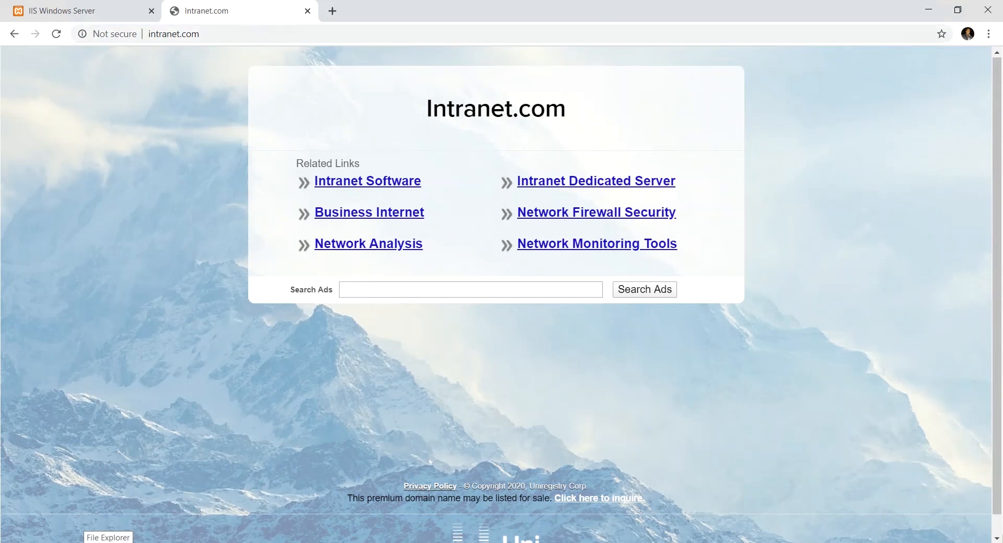
# In File Explorer, go to C:\Windows\System32\drivers\etc and open the hosts file in Notepad++.
pyautogui.click(108, 542)
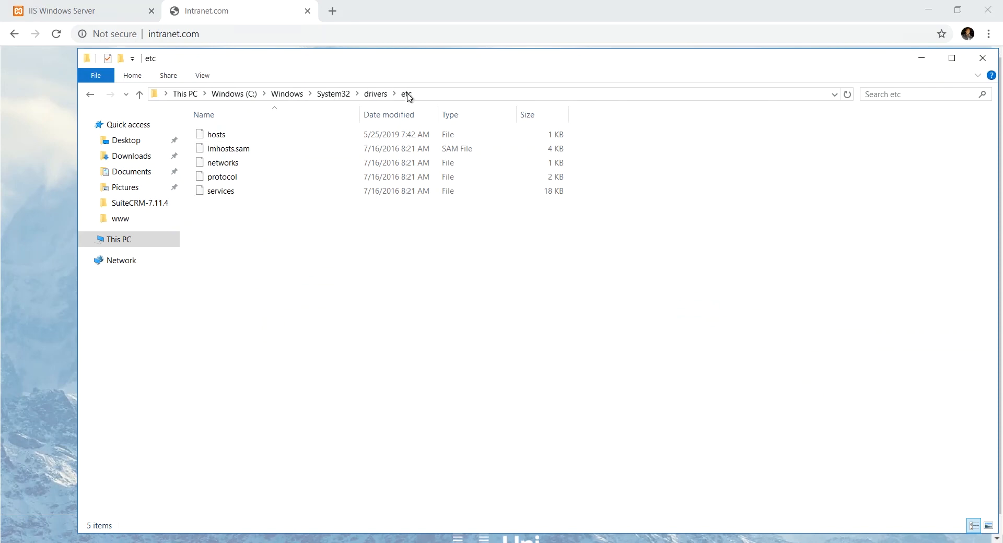
pyautogui.click(224, 138)
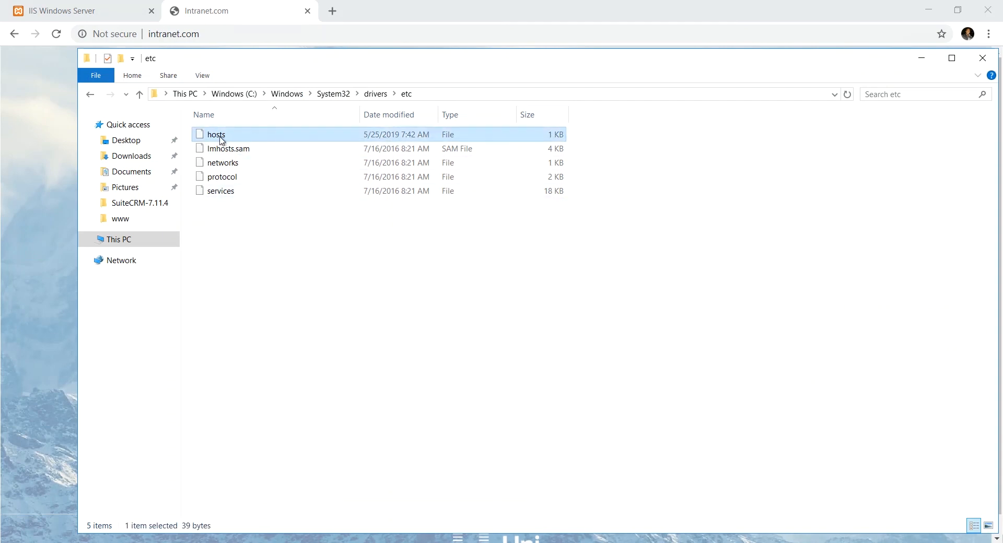
pyautogui.rightClick(223, 139)
pyautogui.click(128, 178)
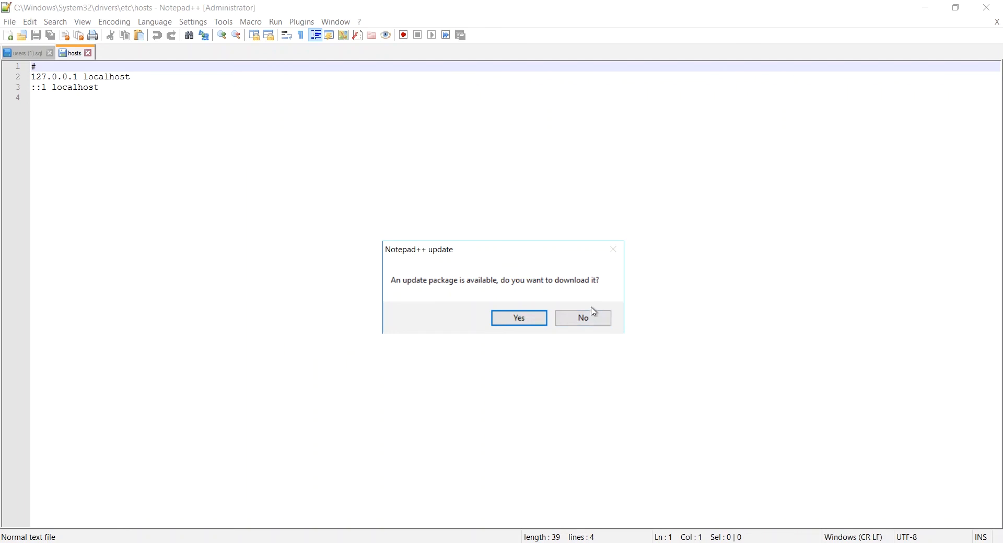
# Decline the Notepad++ update and examine how the hosts file maps 127.0.0.1 to localhost.
pyautogui.click(589, 320)
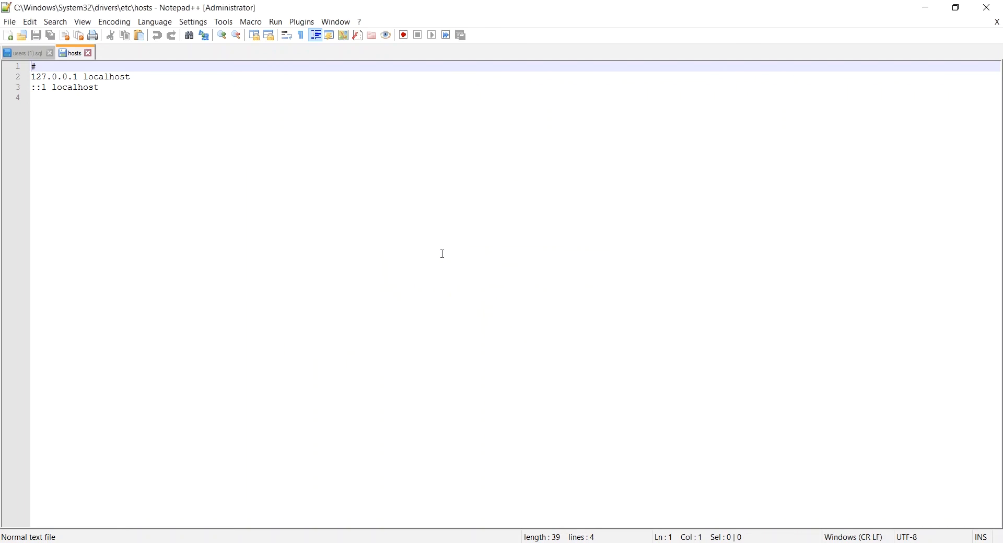
pyautogui.click(283, 172)
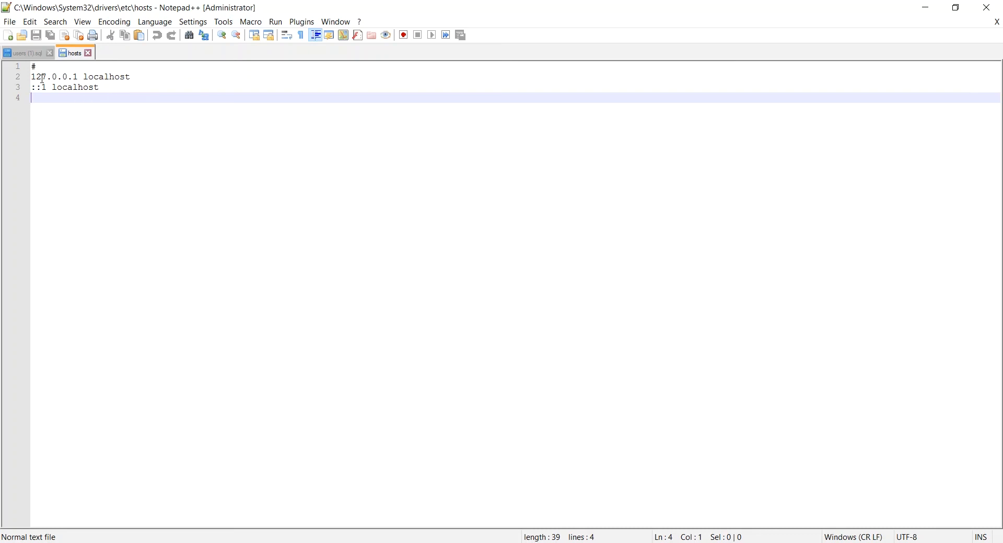
pyautogui.moveTo(31, 78); pyautogui.dragTo(67, 77)
pyautogui.click(82, 77)
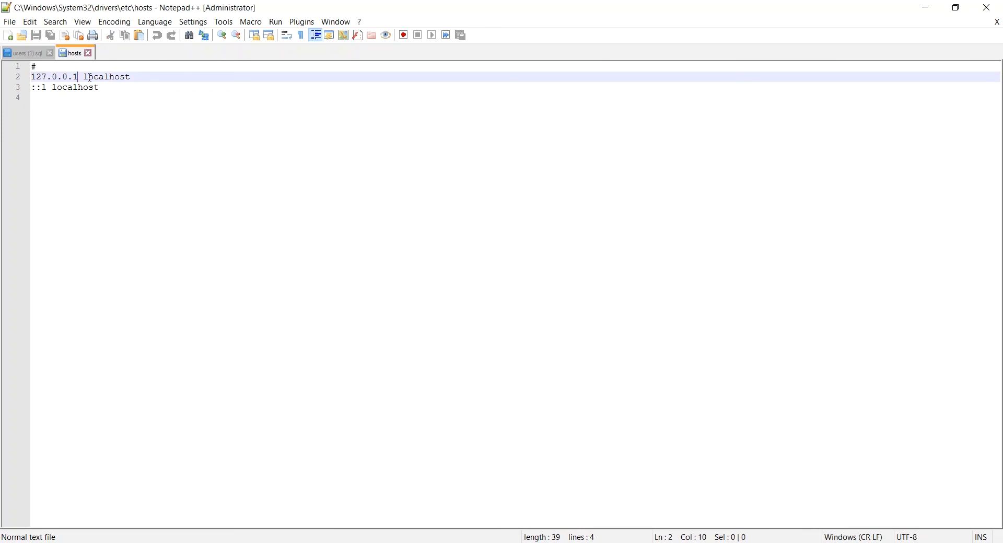
pyautogui.doubleClick(117, 78)
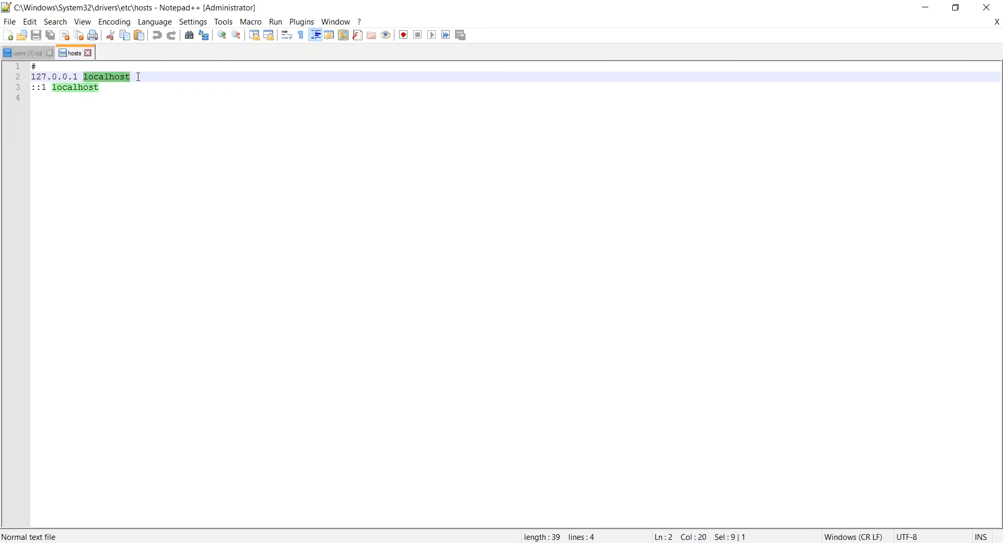
pyautogui.click(139, 77)
pyautogui.doubleClick(112, 77)
pyautogui.click(110, 77)
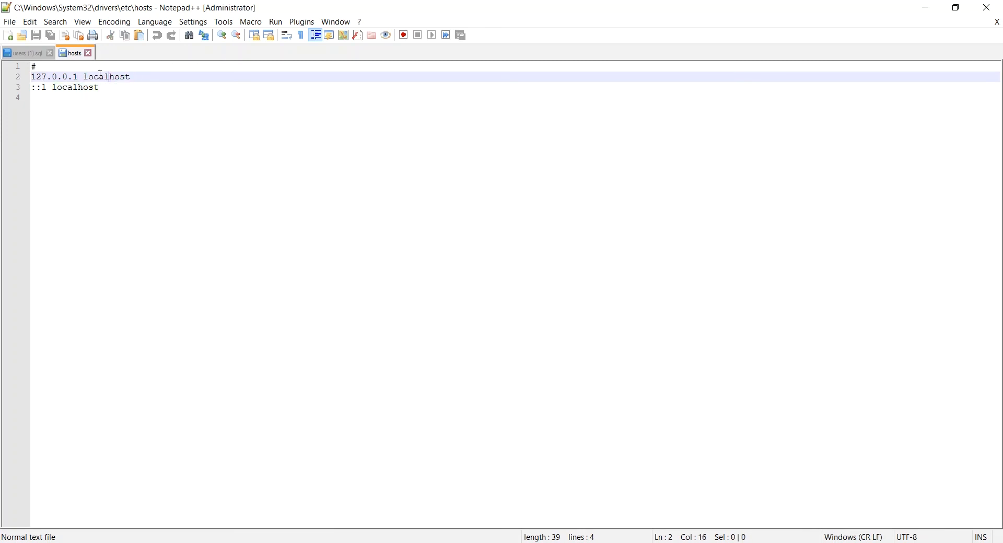
pyautogui.moveTo(78, 77); pyautogui.dragTo(30, 76)
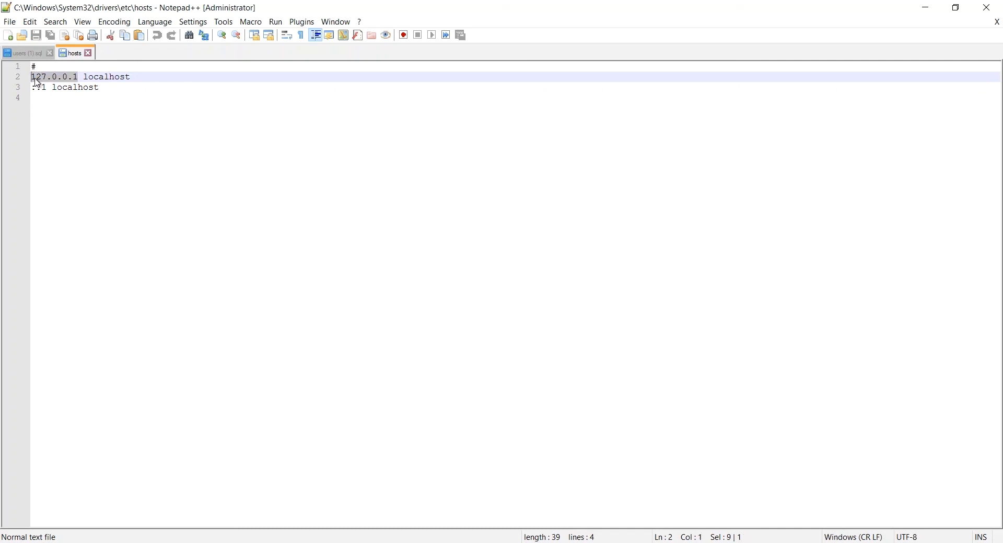
pyautogui.click(78, 78)
pyautogui.keyDown('shift'); pyautogui.click(31, 78); pyautogui.keyUp('shift')
pyautogui.doubleClick(92, 79)
pyautogui.press('Right')
pyautogui.hotkey('shift', 'Home')
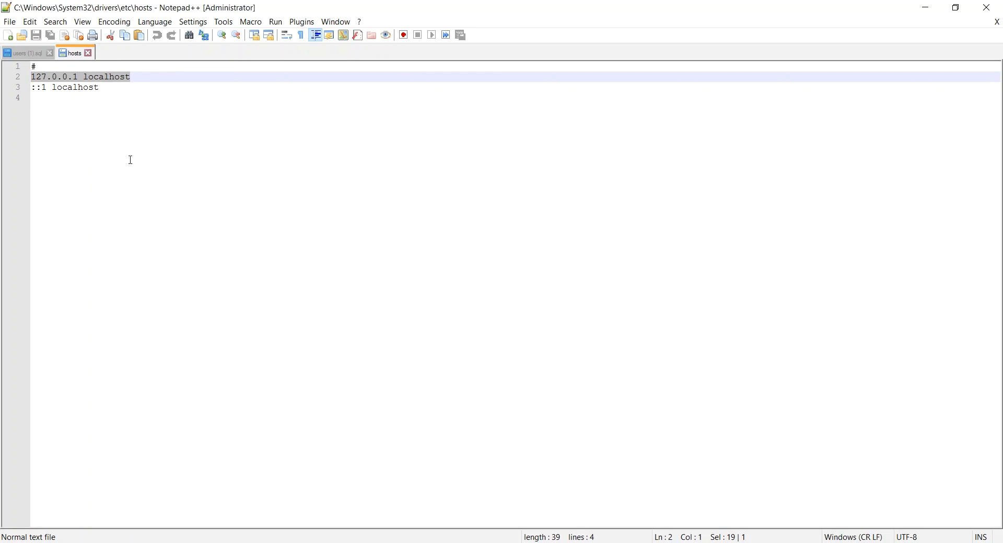
pyautogui.click(203, 220)
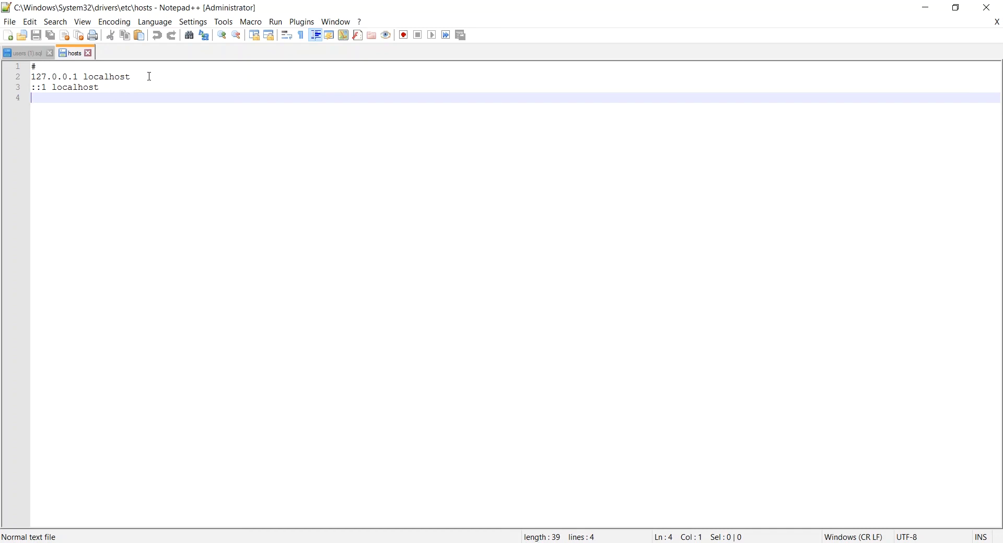
# Add the entry "127.0.0.1 leavemanagement.intranet.com" on the last line of the hosts file and save the file.
pyautogui.moveTo(79, 77); pyautogui.dragTo(31, 76)
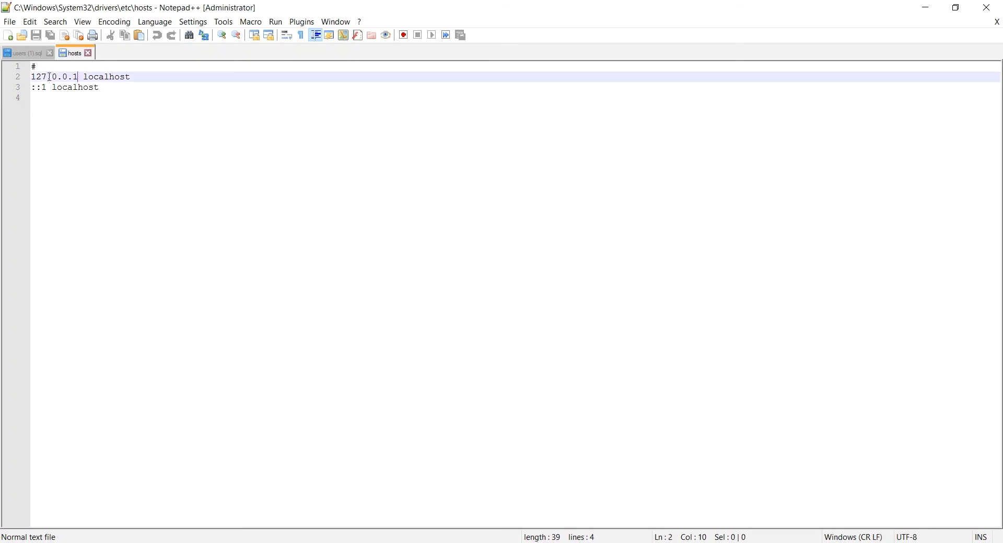
pyautogui.hotkey('ctrl', 'c')
pyautogui.click(54, 108)
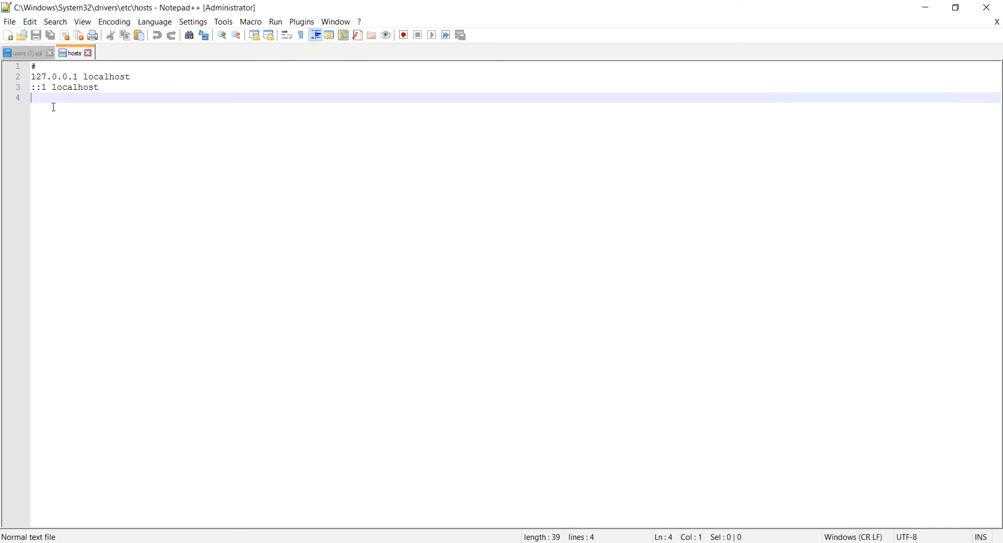
pyautogui.hotkey('ctrl', 'v')
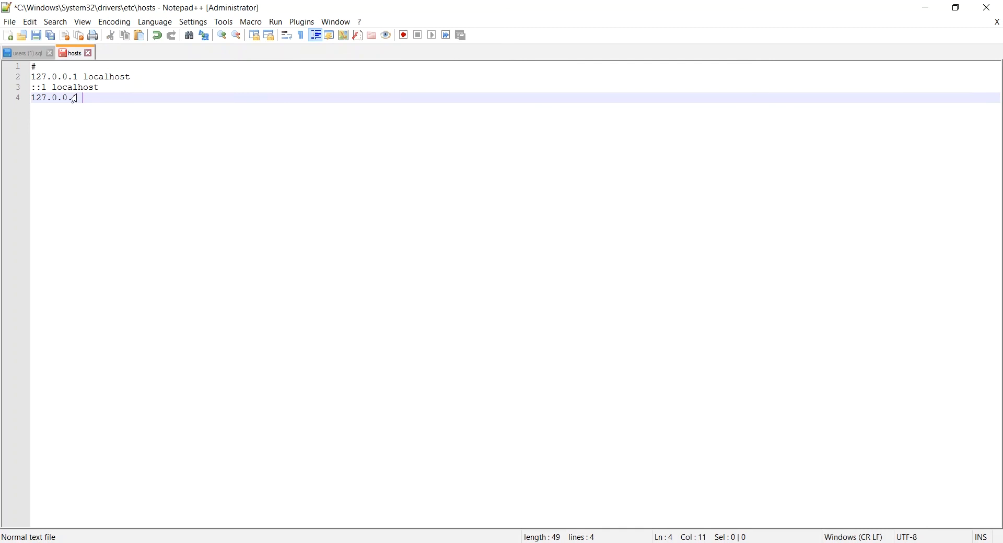
pyautogui.write('leavemanagement.intranet.com')
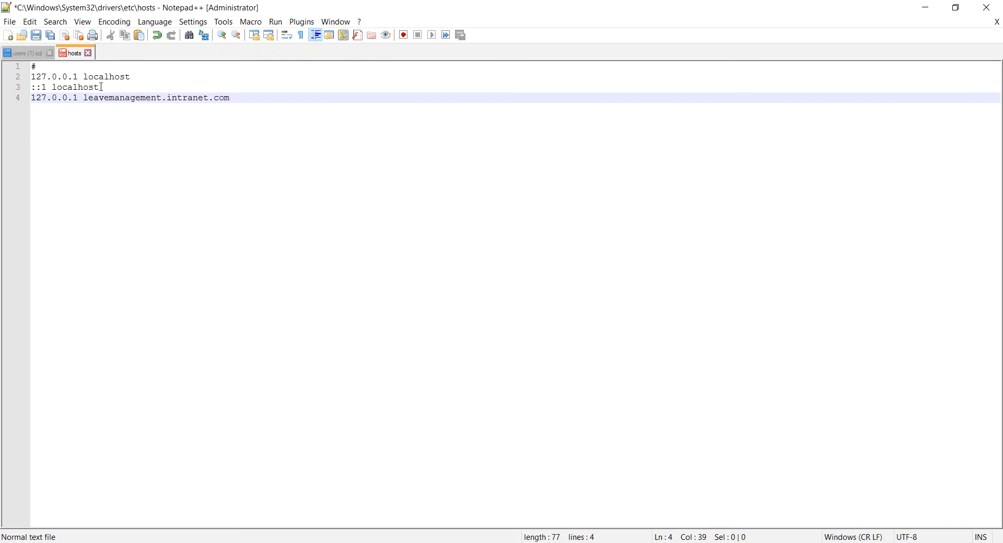
pyautogui.moveTo(84, 98); pyautogui.dragTo(233, 98)
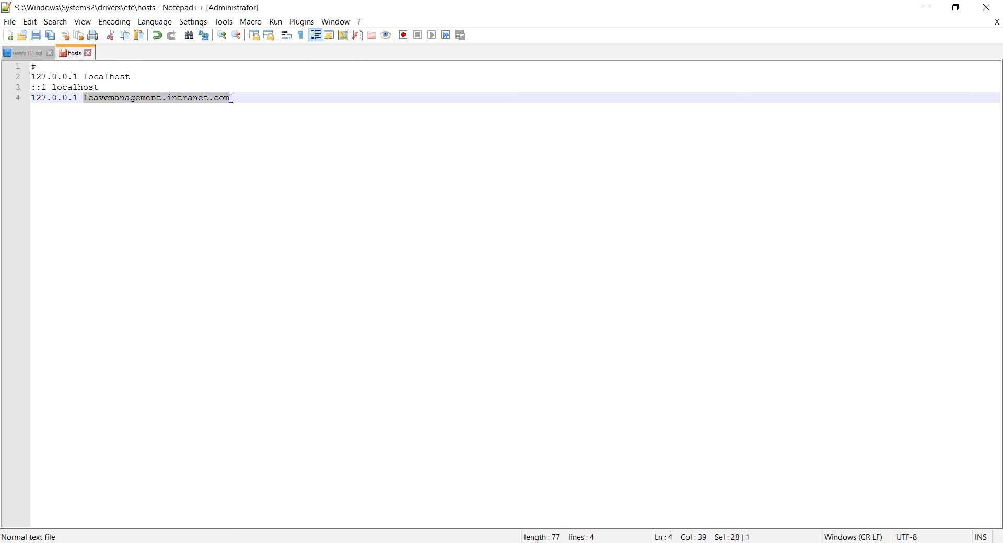
pyautogui.doubleClick(66, 98)
pyautogui.click(68, 98)
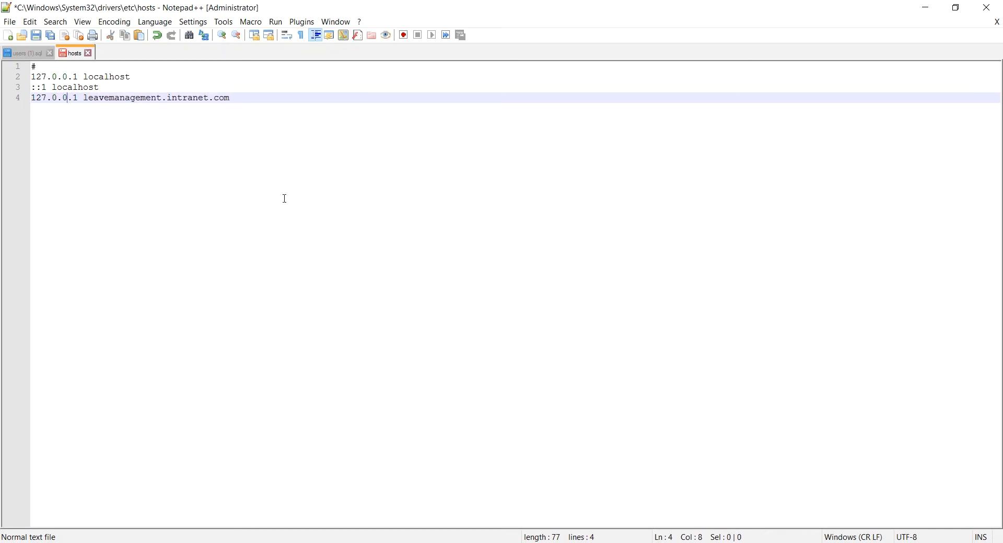
pyautogui.click(173, 98)
pyautogui.hotkey('ctrl', 's')
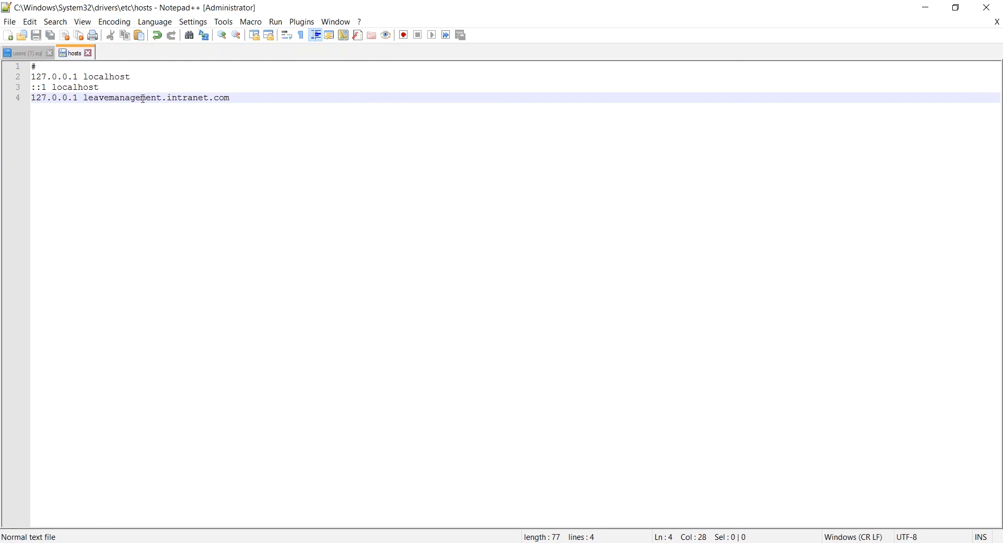
pyautogui.moveTo(246, 99); pyautogui.dragTo(83, 99)
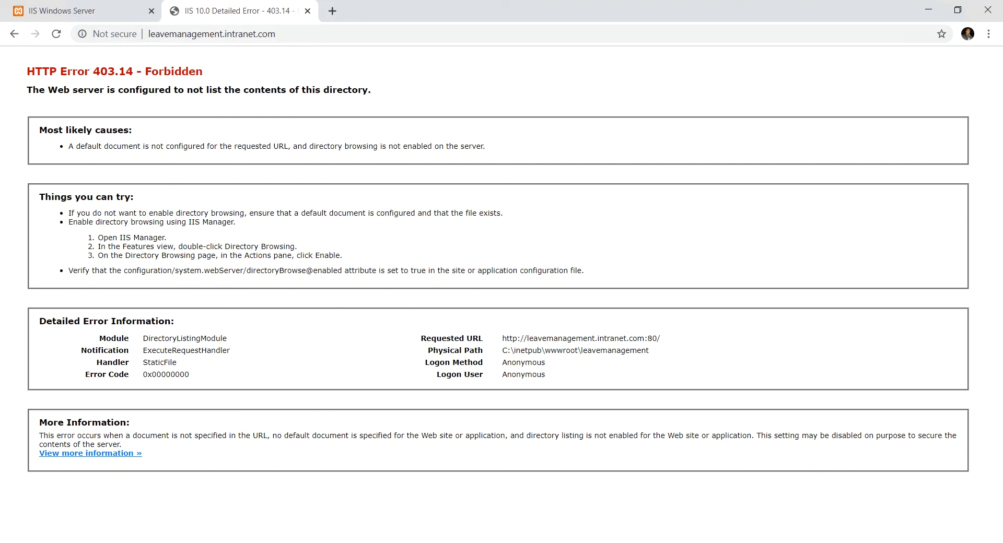
# In File Explorer, create a text document named index.html in the wwwroot\leavemanagement folder.
pyautogui.moveTo(108, 542)
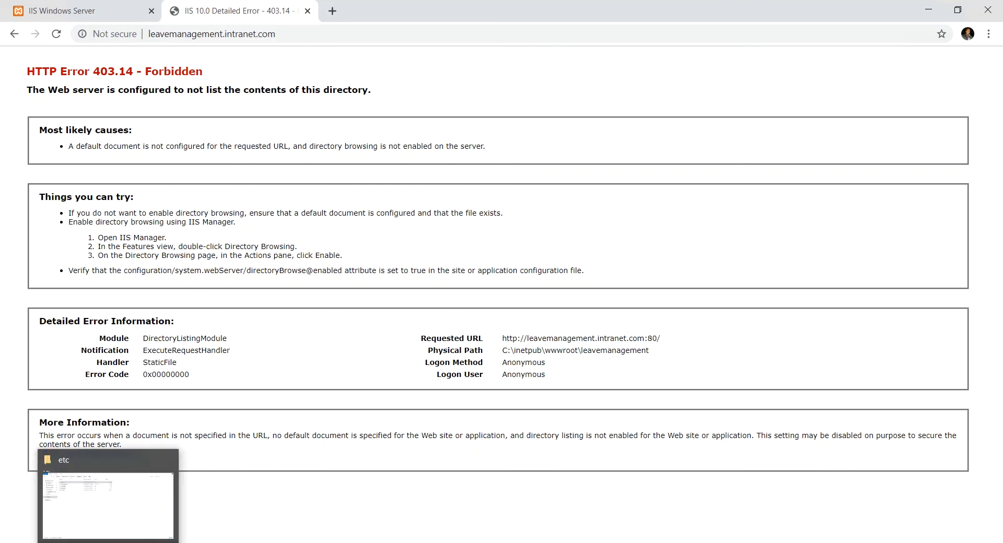
pyautogui.click(108, 542)
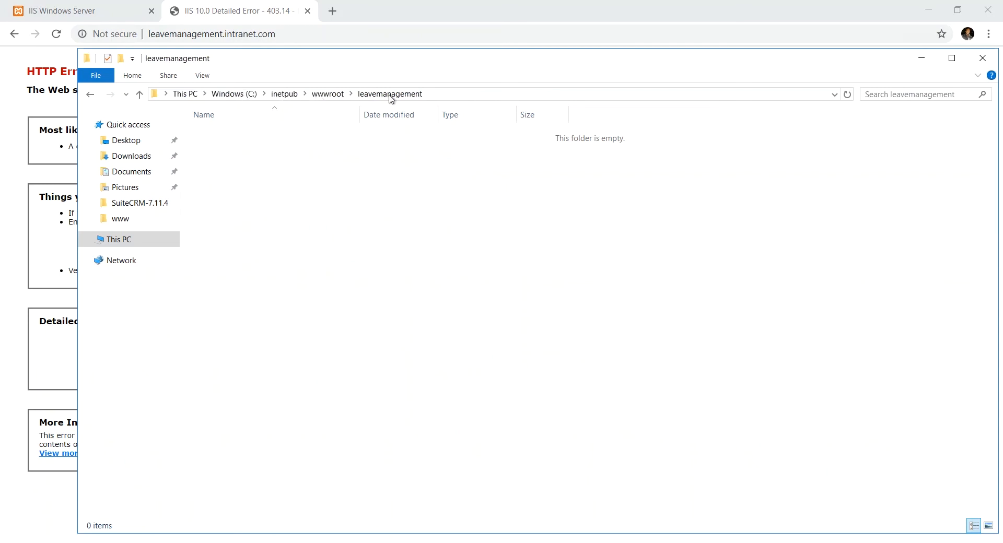
pyautogui.rightClick(272, 197)
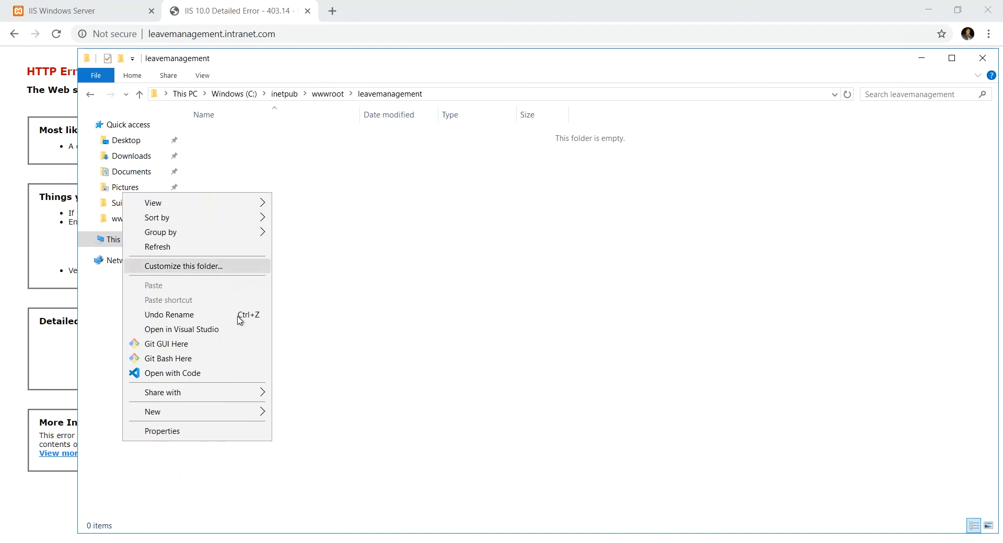
pyautogui.moveTo(206, 417)
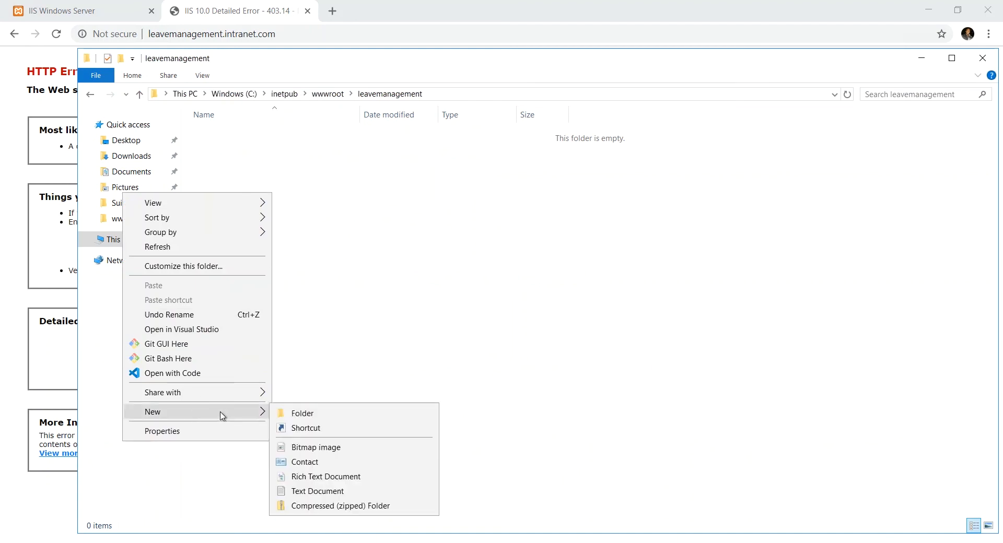
pyautogui.click(342, 492)
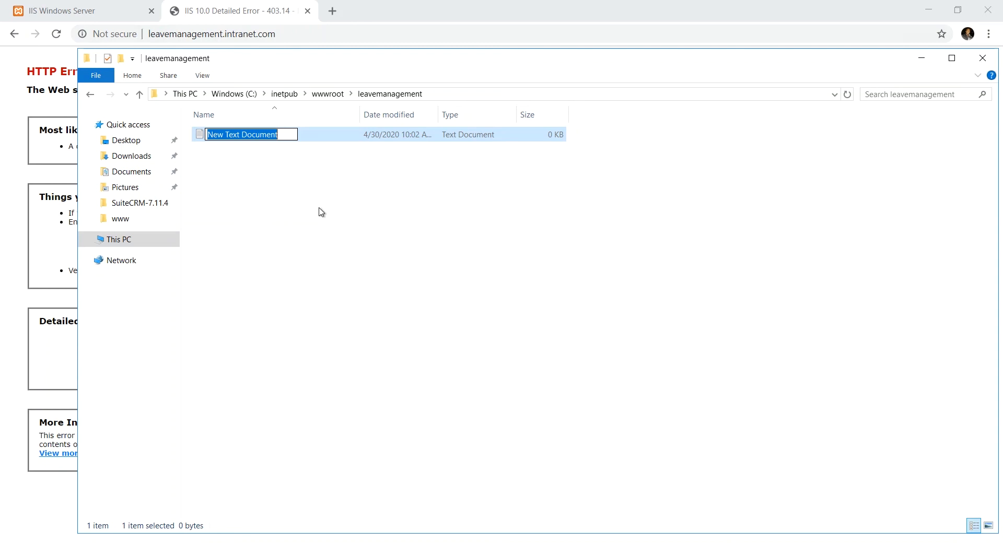
pyautogui.write('index.html')
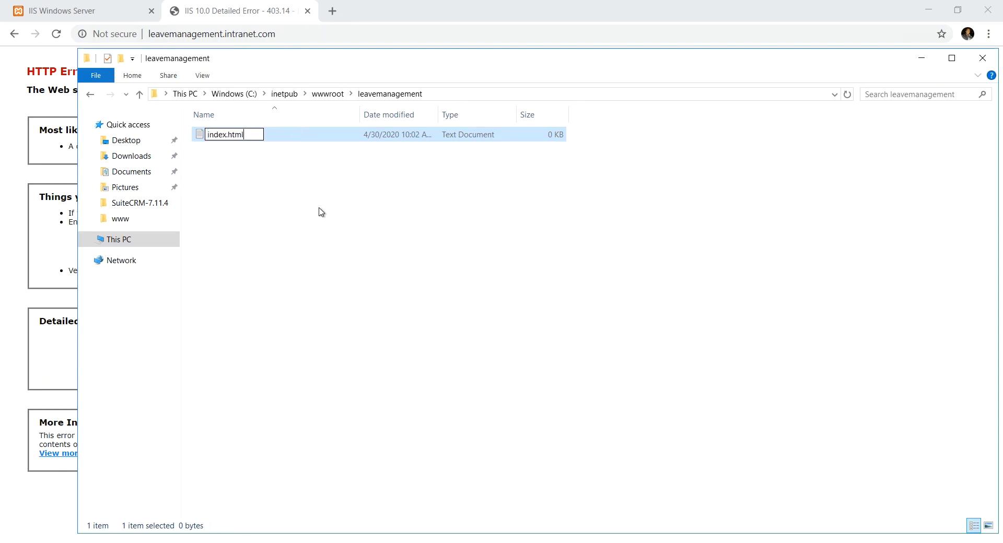
pyautogui.press('Return')
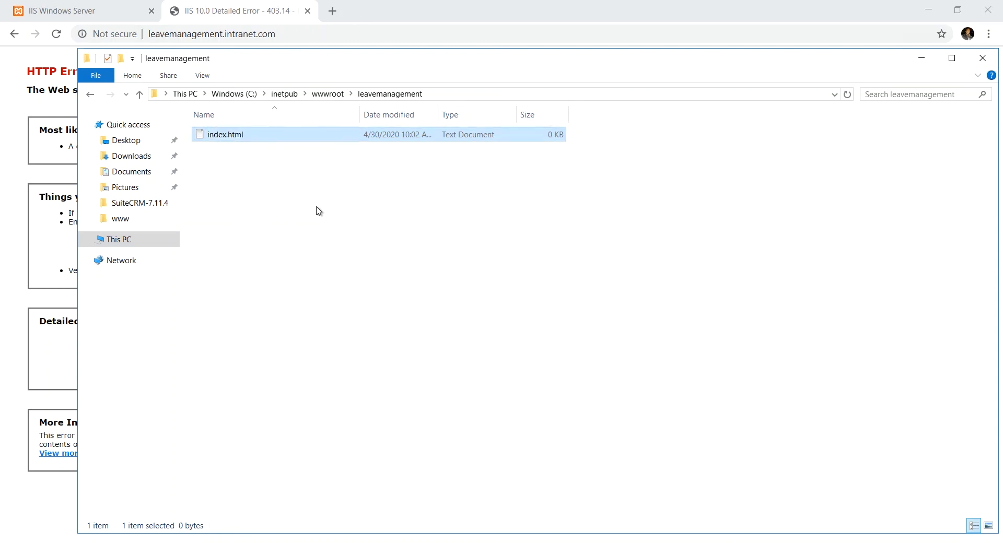
# Turn on the display of file name extensions for the leavemanagement folder.
pyautogui.click(243, 135)
pyautogui.click(250, 135)
pyautogui.press('Return')
pyautogui.click(270, 126)
pyautogui.click(240, 135)
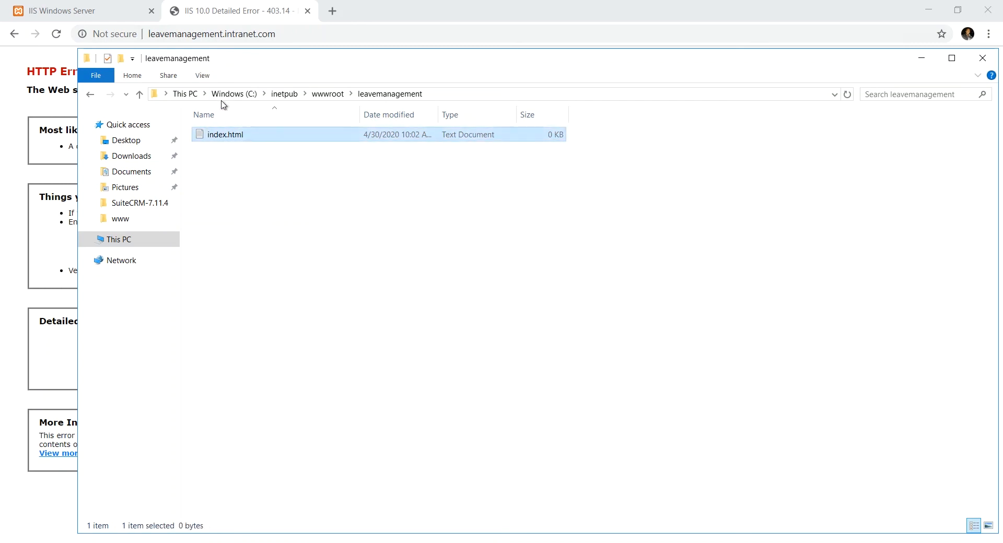
pyautogui.click(205, 75)
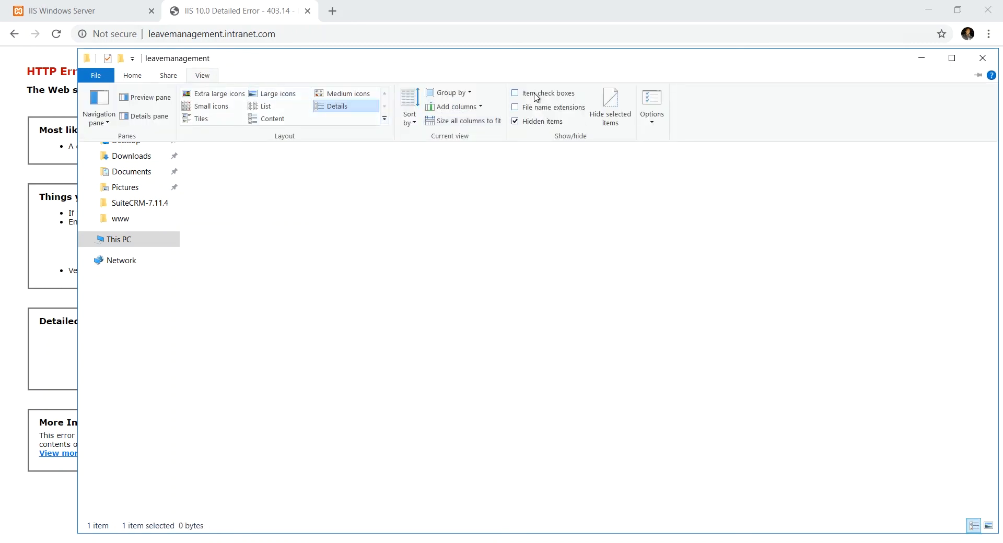
pyautogui.click(524, 108)
pyautogui.click(300, 137)
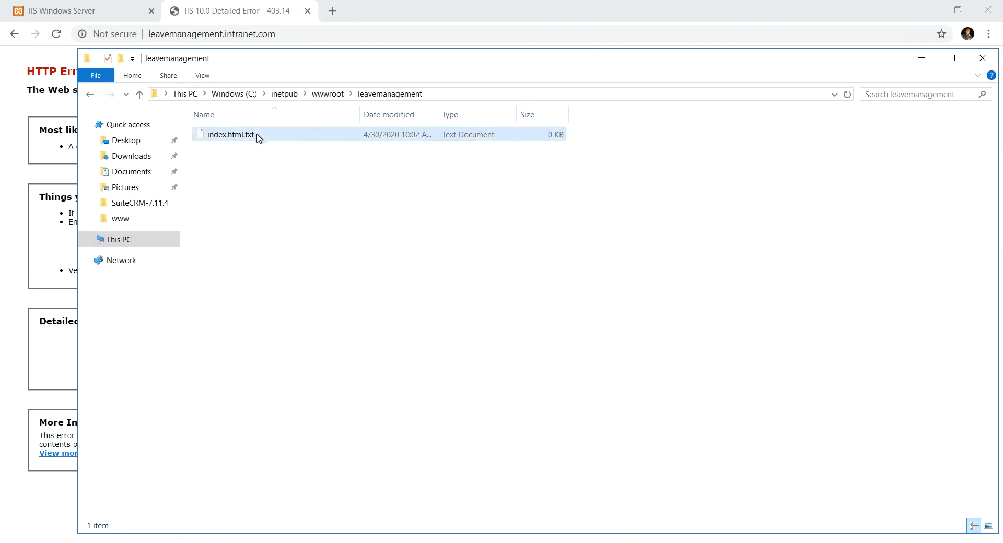
# Remove the .txt extension from the new file so it is named index.html, accepting the extension change.
pyautogui.press('F2')
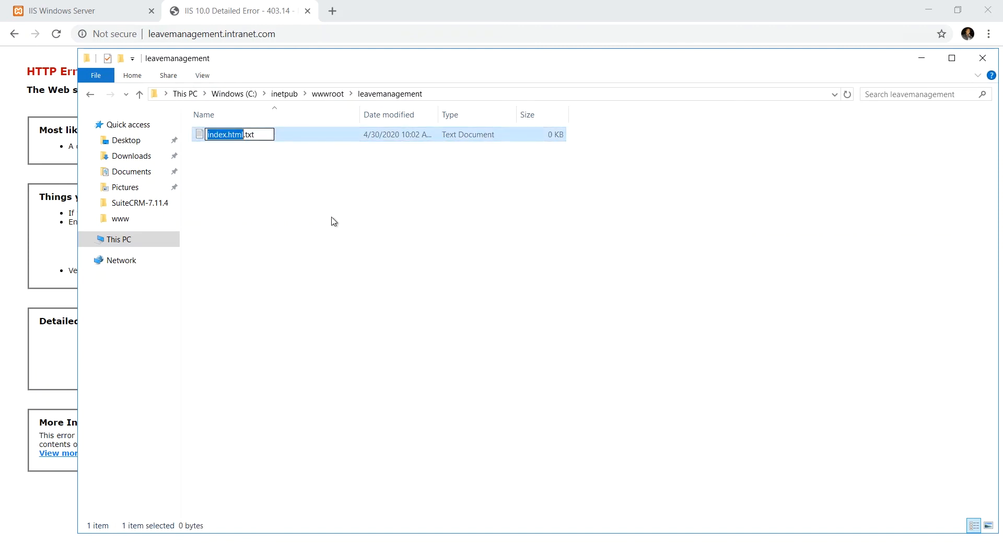
pyautogui.press('Right')
pyautogui.press('Delete')
pyautogui.press('Delete')
pyautogui.press('Delete')
pyautogui.press('Delete')
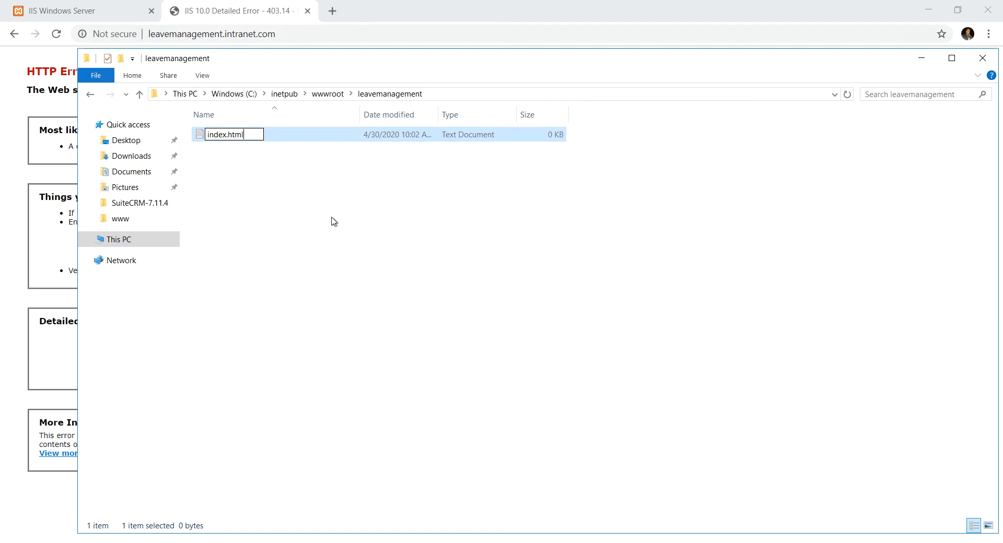
pyautogui.press('Return')
pyautogui.click(546, 285)
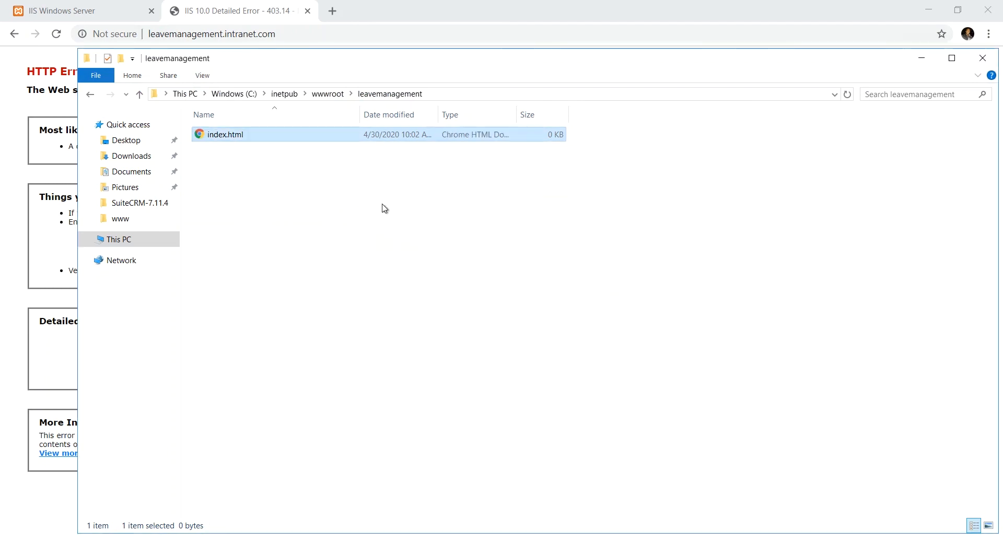
# Enter "Hello IIS" in index.html with Notepad++, save it, and reload leavemanagement.intranet.com in Chrome.
pyautogui.rightClick(218, 138)
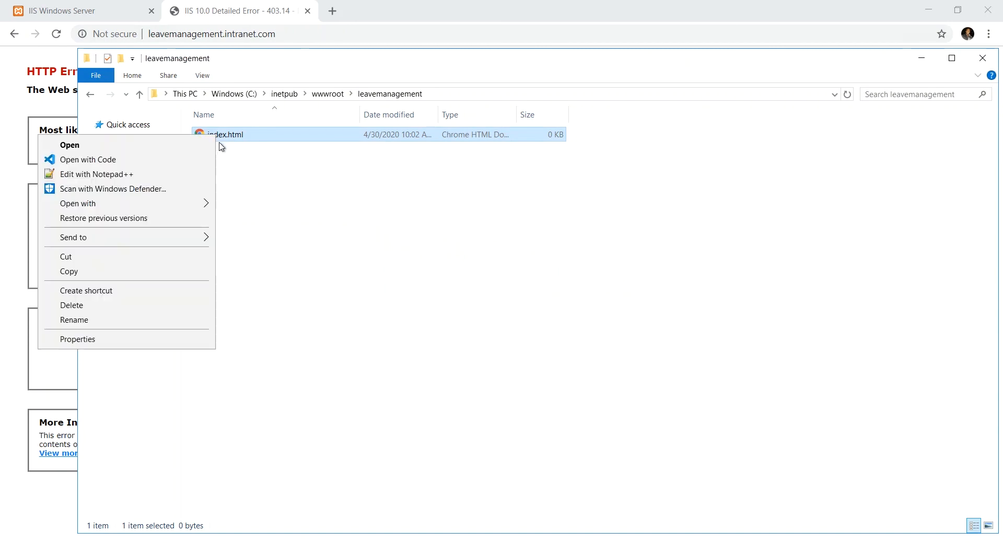
pyautogui.click(175, 181)
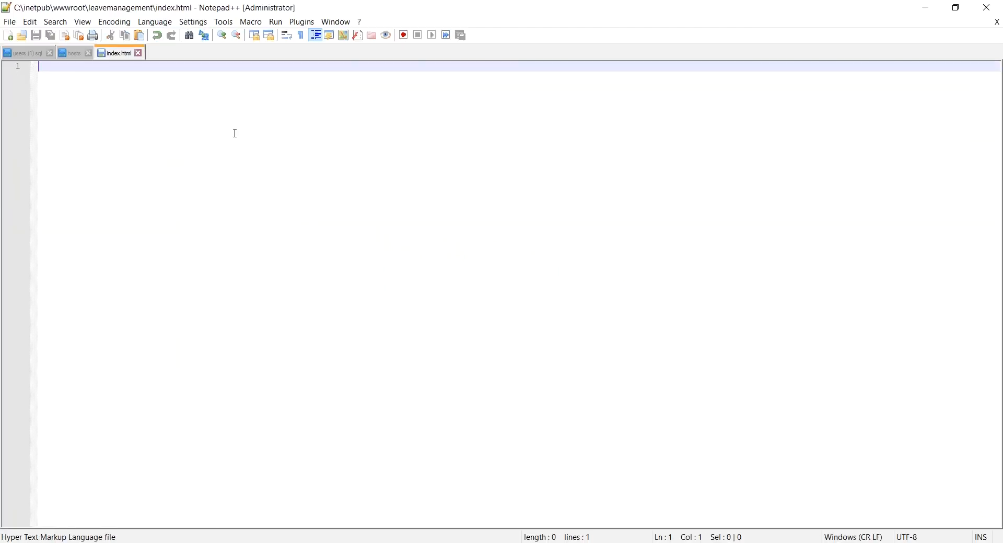
pyautogui.write('Hello')
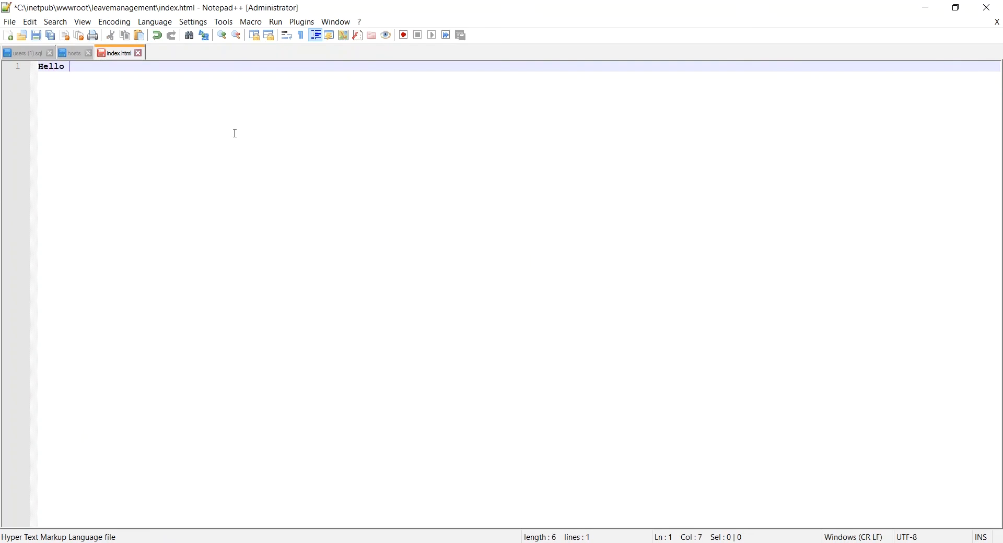
pyautogui.write(' IIS')
pyautogui.hotkey('ctrl', 's')
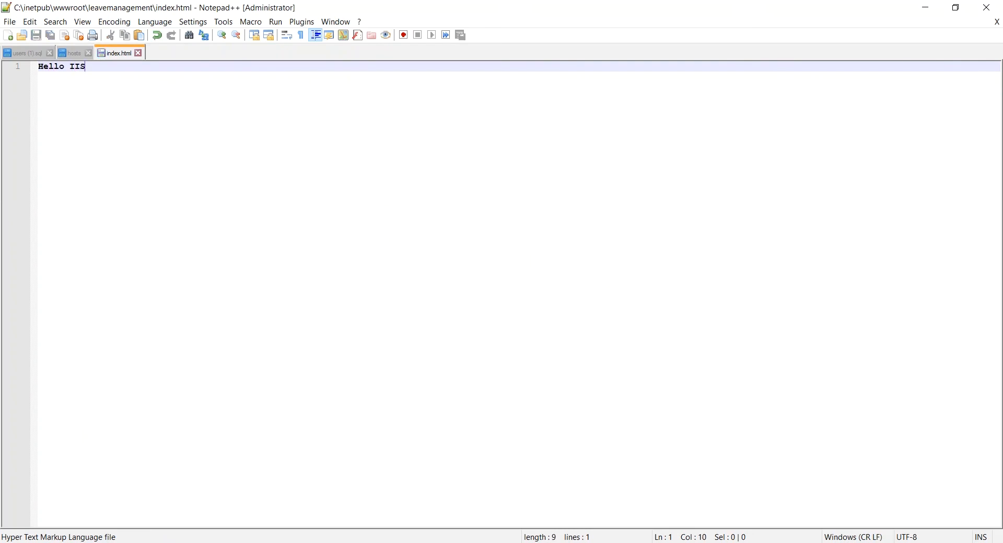
pyautogui.hotkey('alt', 'Tab')
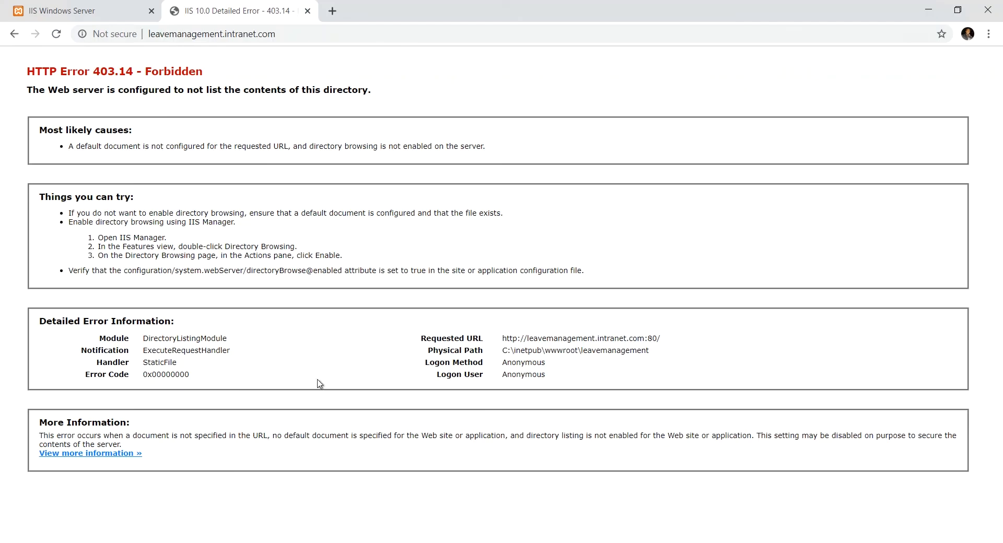
pyautogui.click(56, 34)
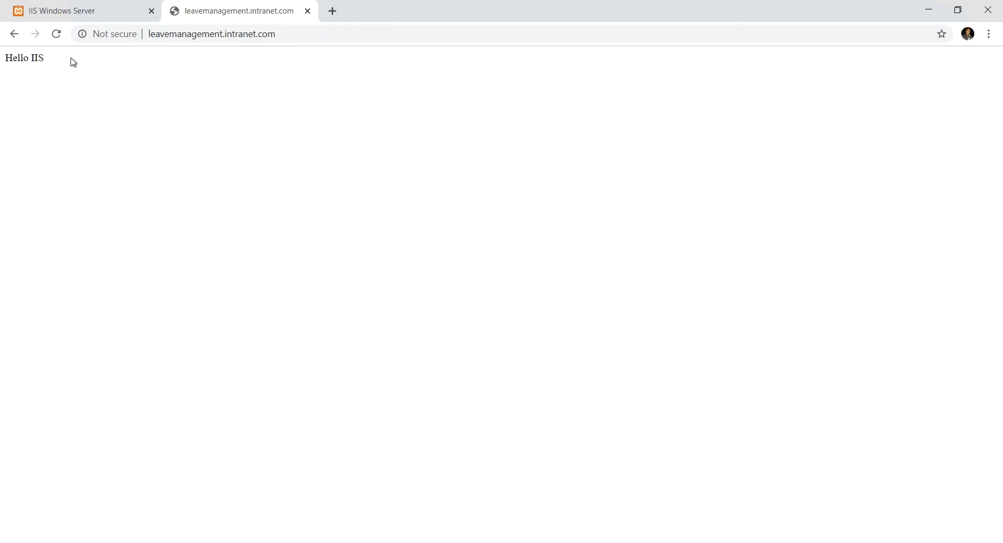
# In IIS Manager, set the leavemanagement application pool's .NET CLR version to No Managed Code.
pyautogui.tripleClick(77, 62)
pyautogui.click(77, 63)
pyautogui.click(348, 542)
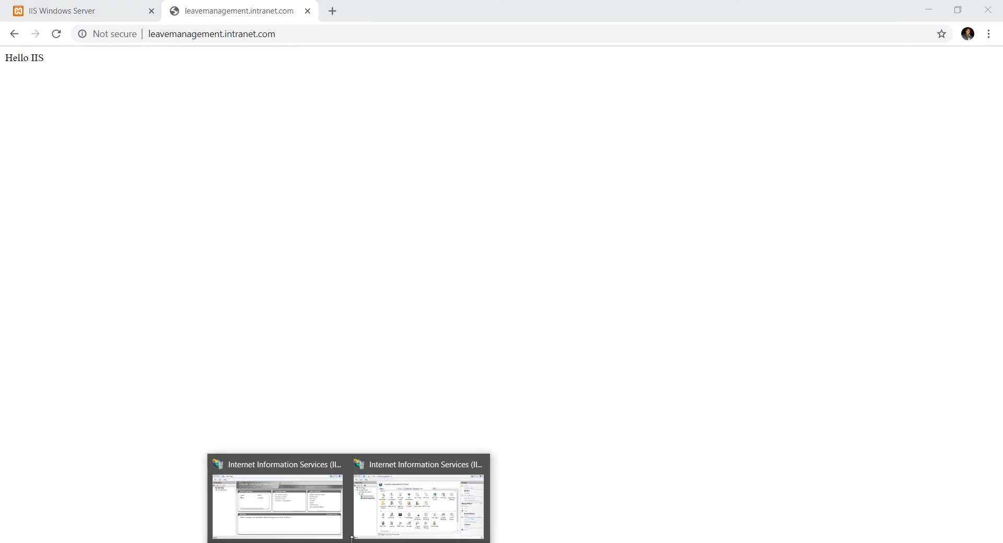
pyautogui.click(386, 523)
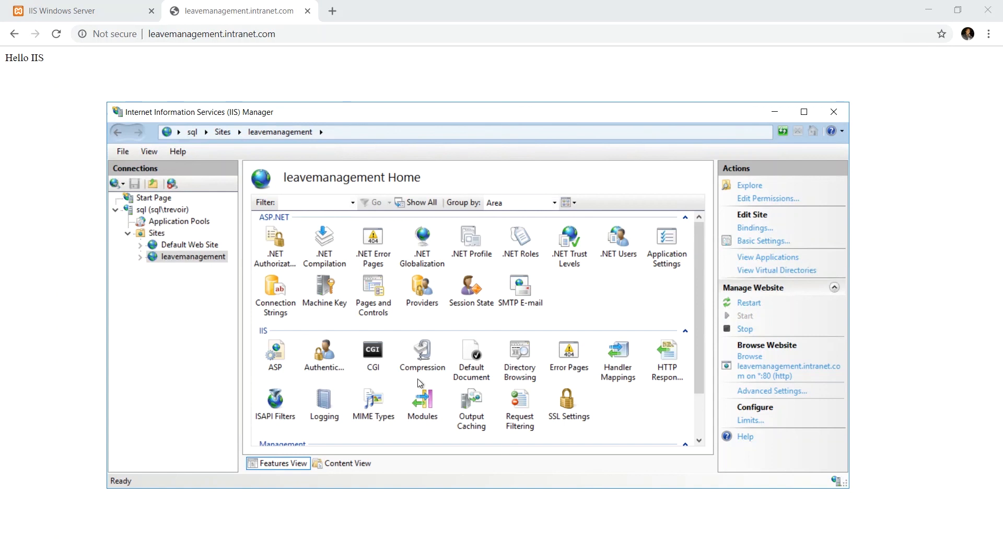
pyautogui.click(175, 224)
pyautogui.click(281, 341)
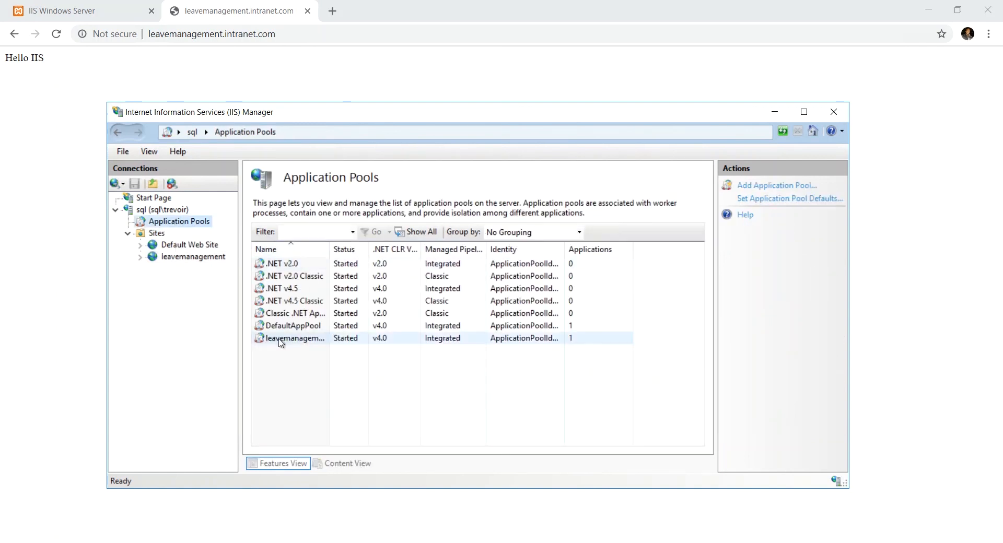
pyautogui.click(321, 343)
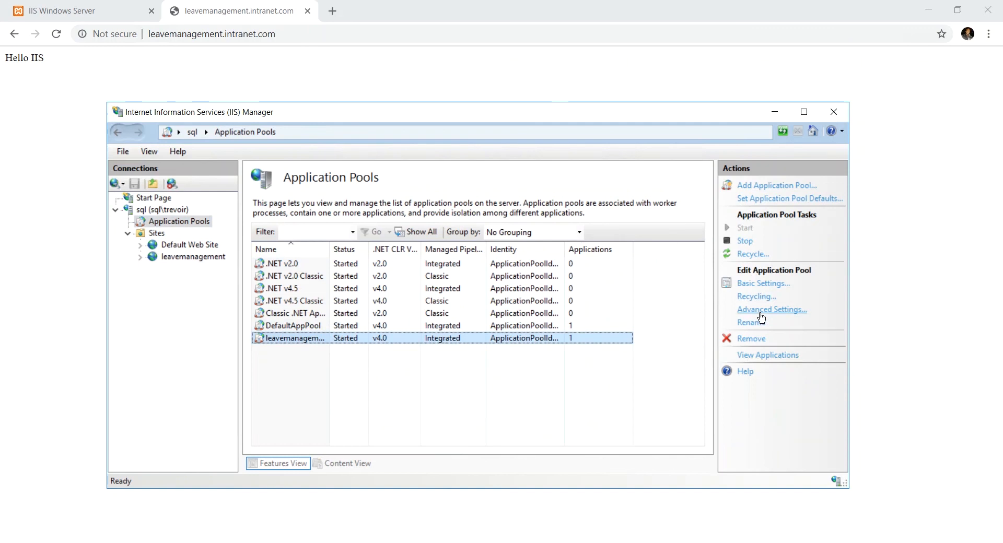
pyautogui.click(760, 286)
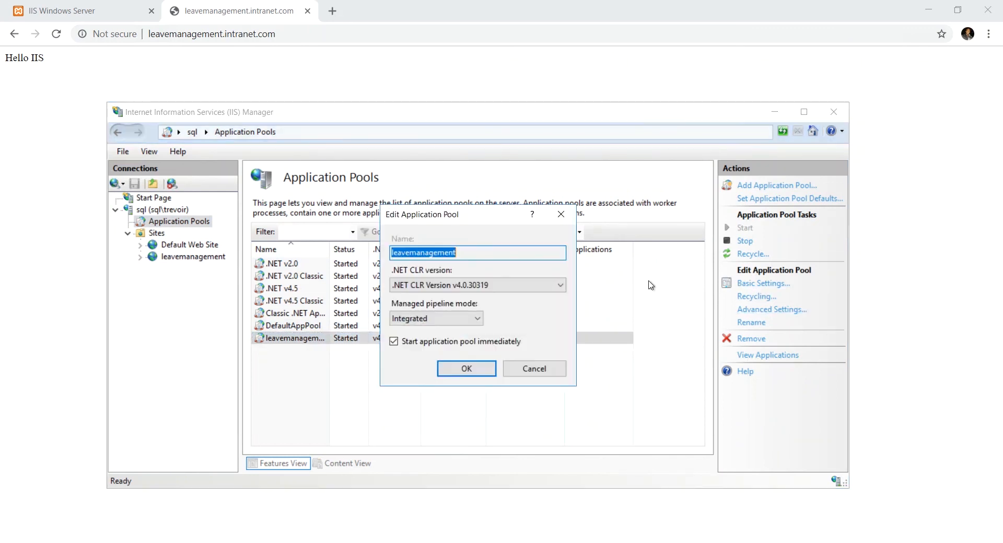
pyautogui.click(410, 286)
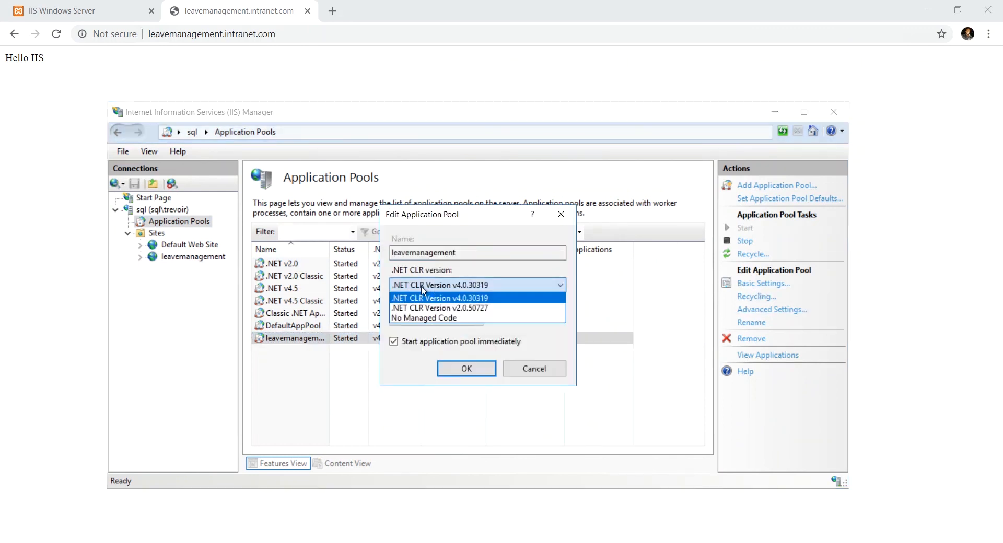
pyautogui.click(439, 318)
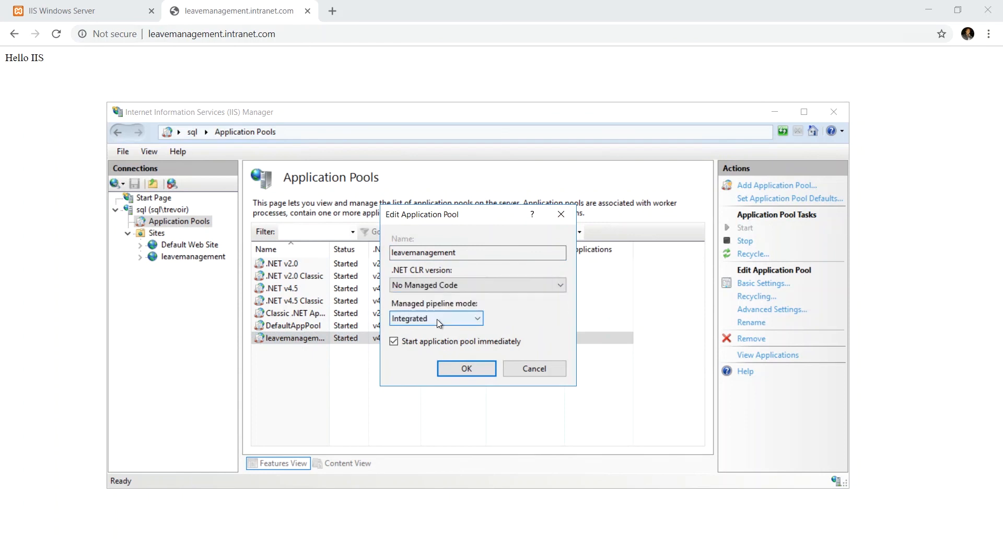
pyautogui.click(466, 369)
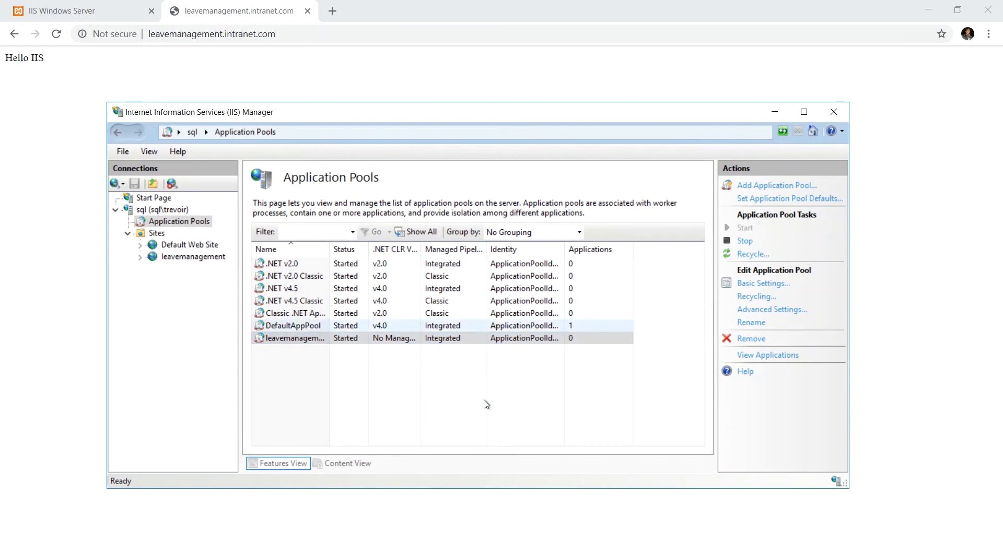
pyautogui.click(515, 393)
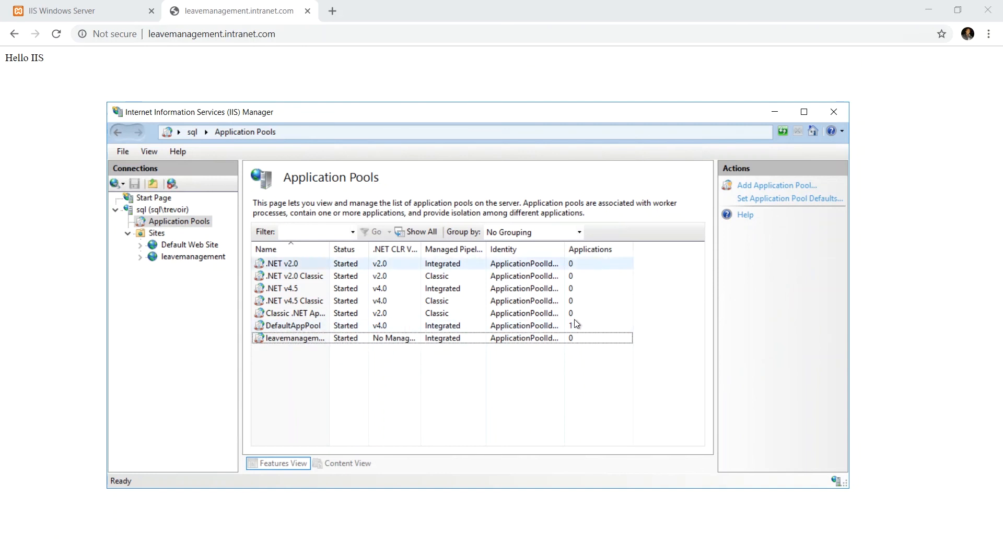
# Review the application pools list with its Name and .NET CLR Version columns widened, and close IIS Manager.
pyautogui.click(171, 258)
pyautogui.click(178, 221)
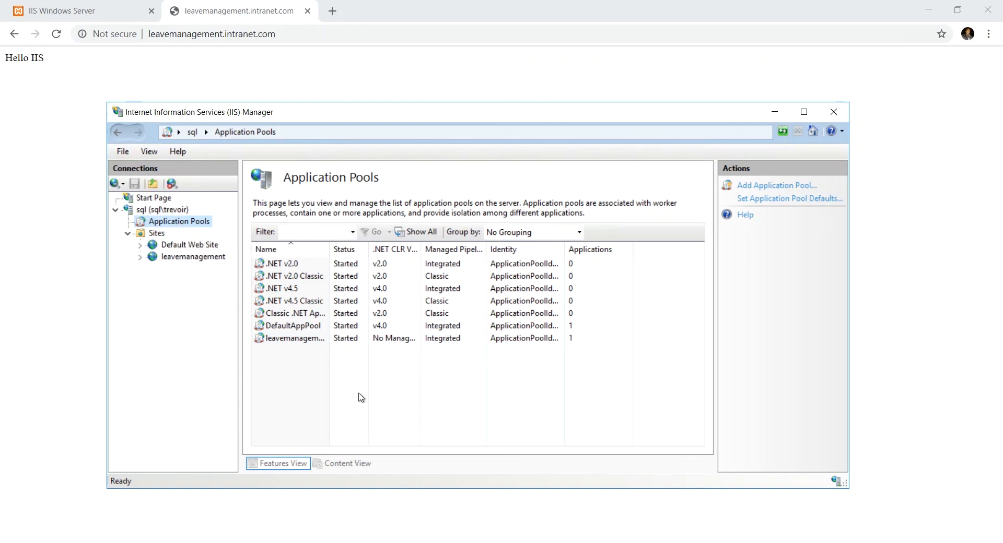
pyautogui.click(271, 265)
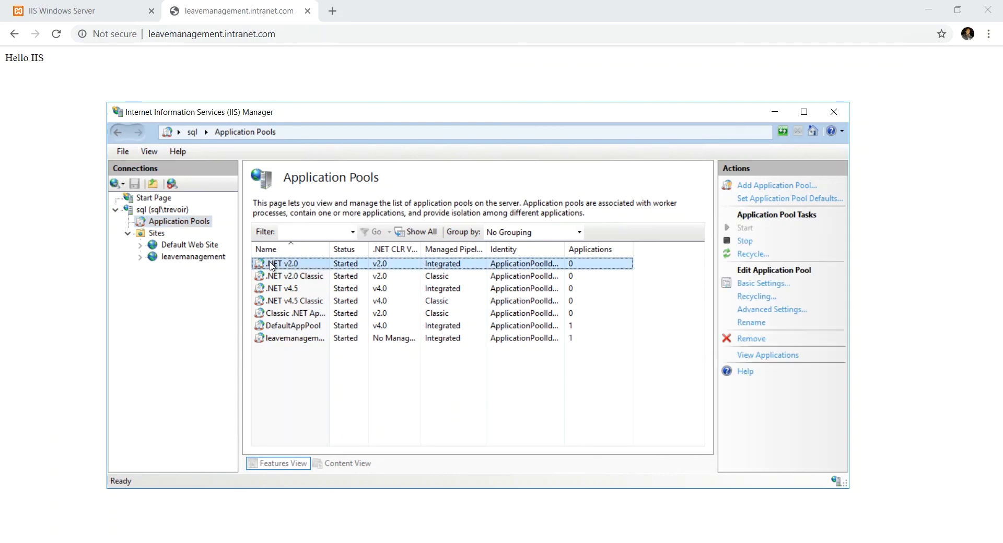
pyautogui.click(305, 292)
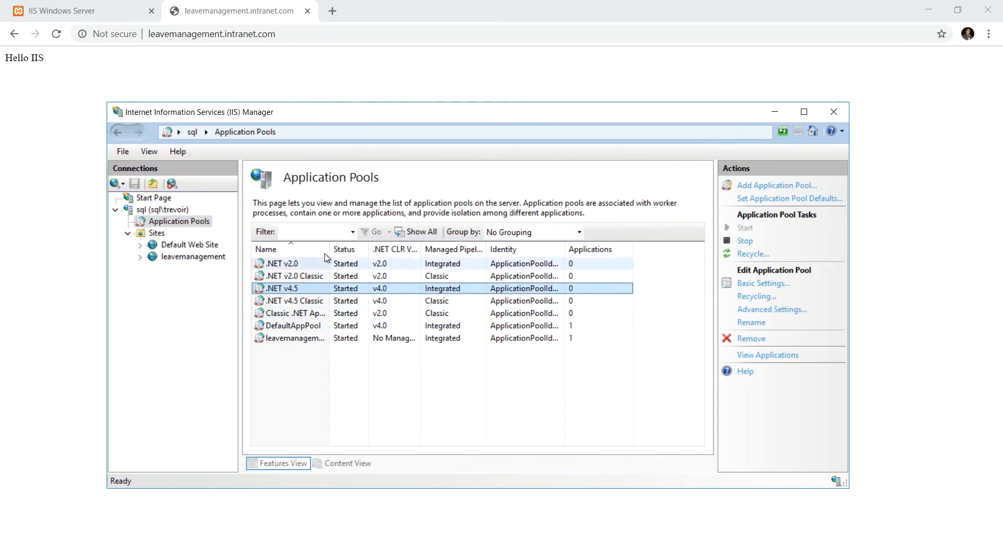
pyautogui.moveTo(349, 251); pyautogui.dragTo(367, 251)
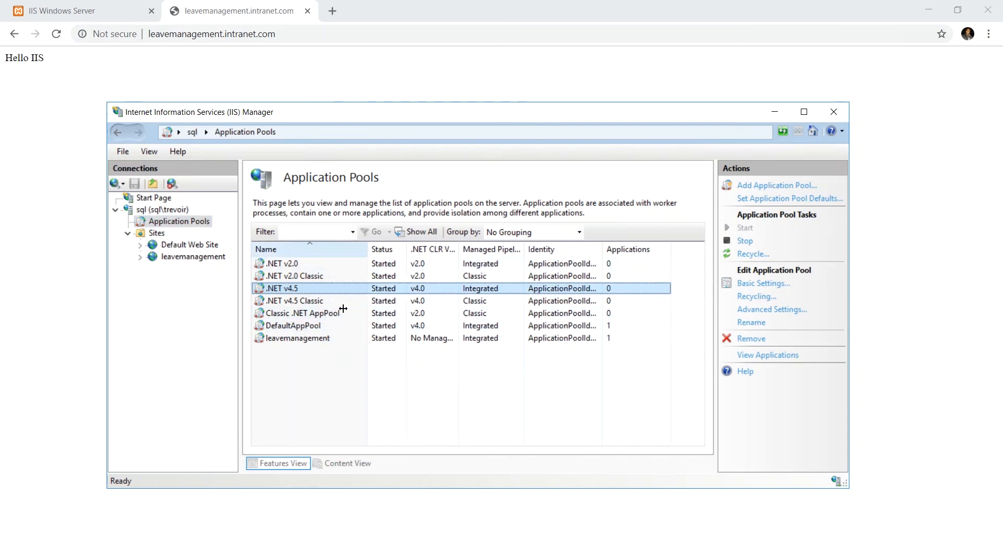
pyautogui.click(369, 328)
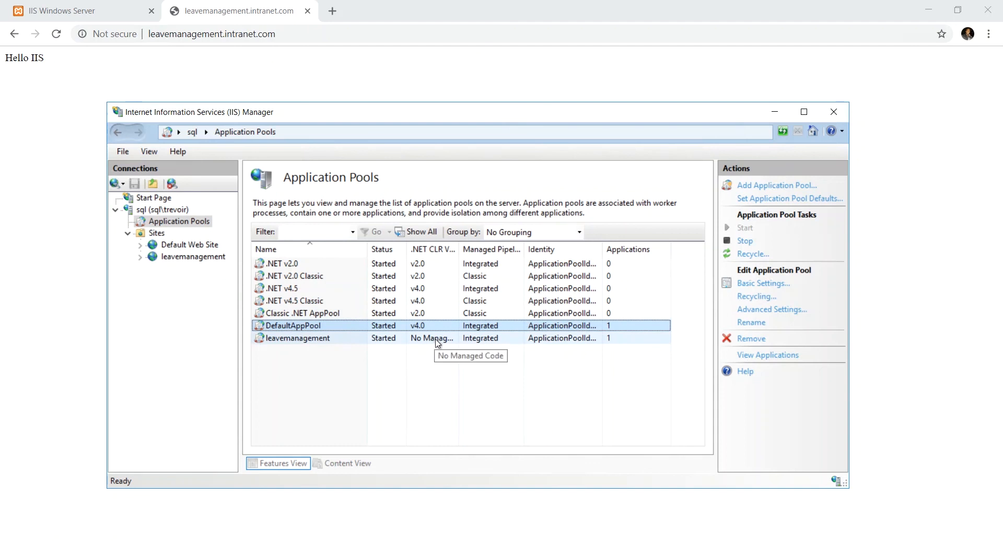
pyautogui.moveTo(459, 249); pyautogui.dragTo(485, 249)
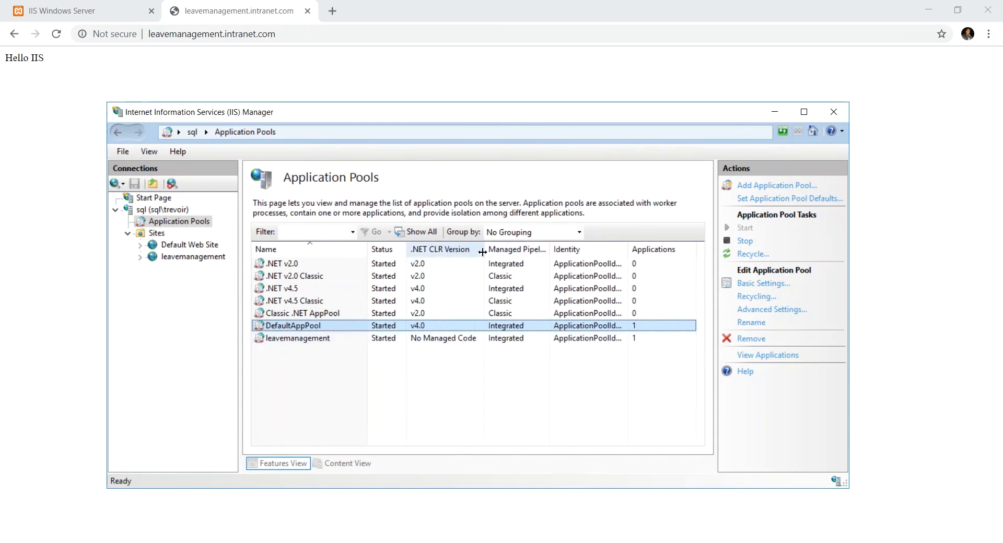
pyautogui.click(441, 385)
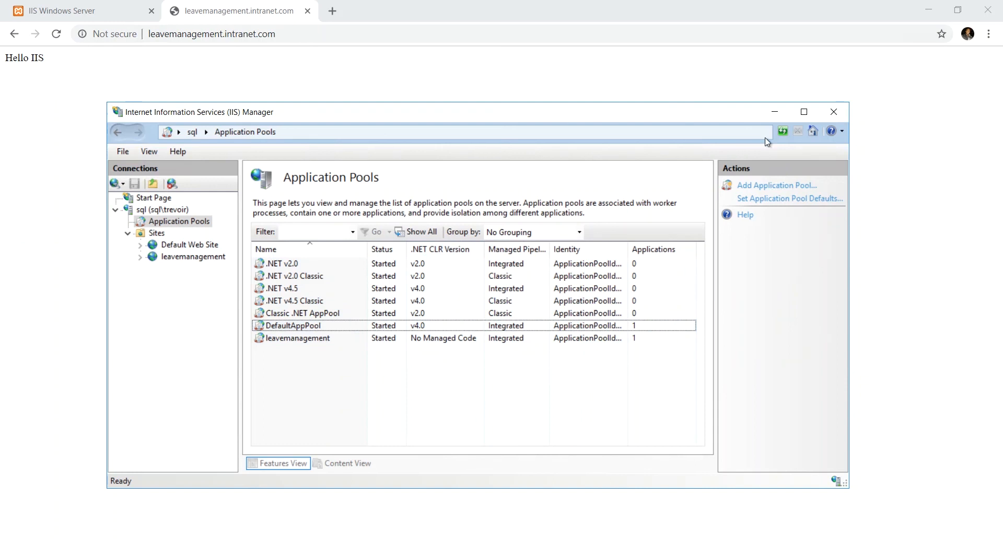
pyautogui.click(837, 116)
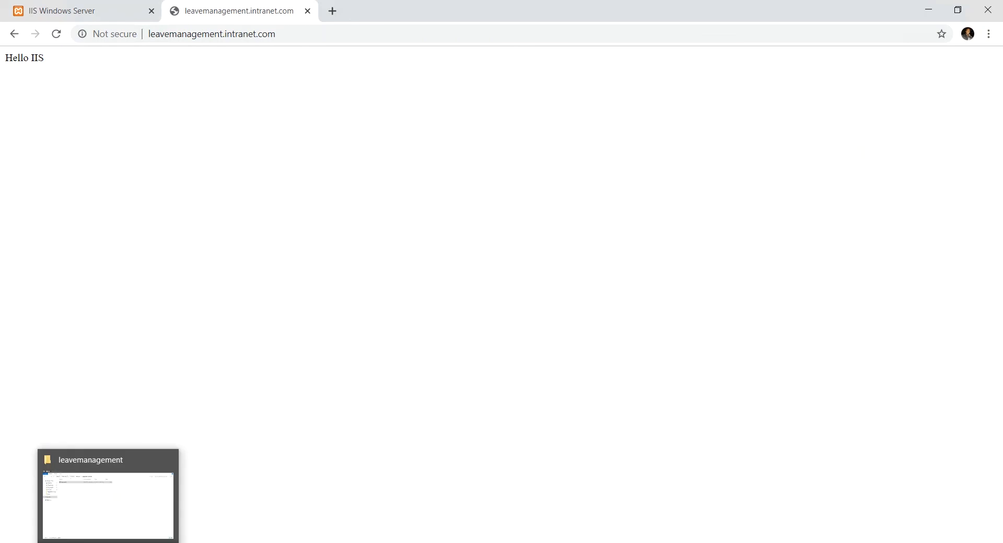
# Run dotnet-hosting-3.1.3-win.exe from the Downloads folder and install .NET Core 3.1.3 Windows Server Hosting, agreeing to the license terms.
pyautogui.click(107, 496)
pyautogui.click(131, 156)
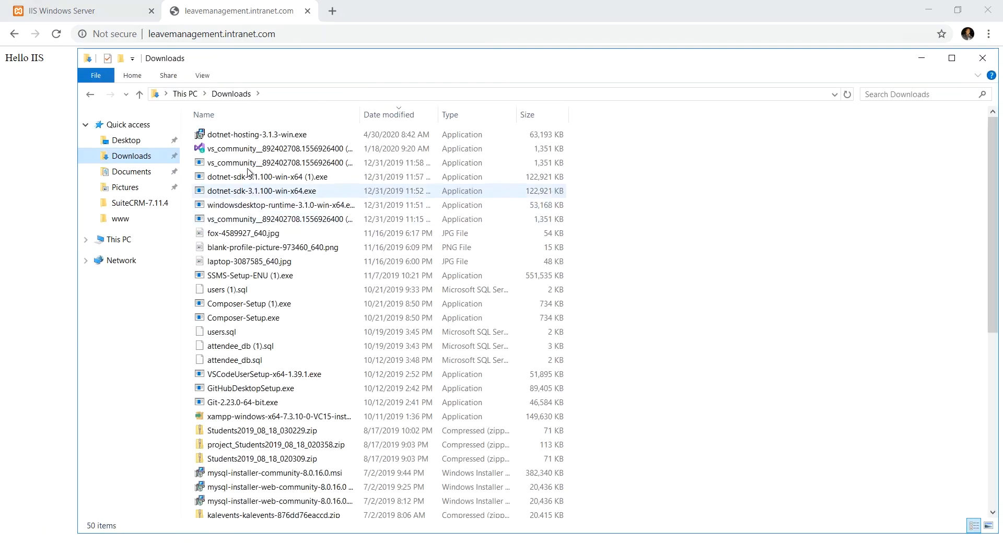
pyautogui.doubleClick(243, 136)
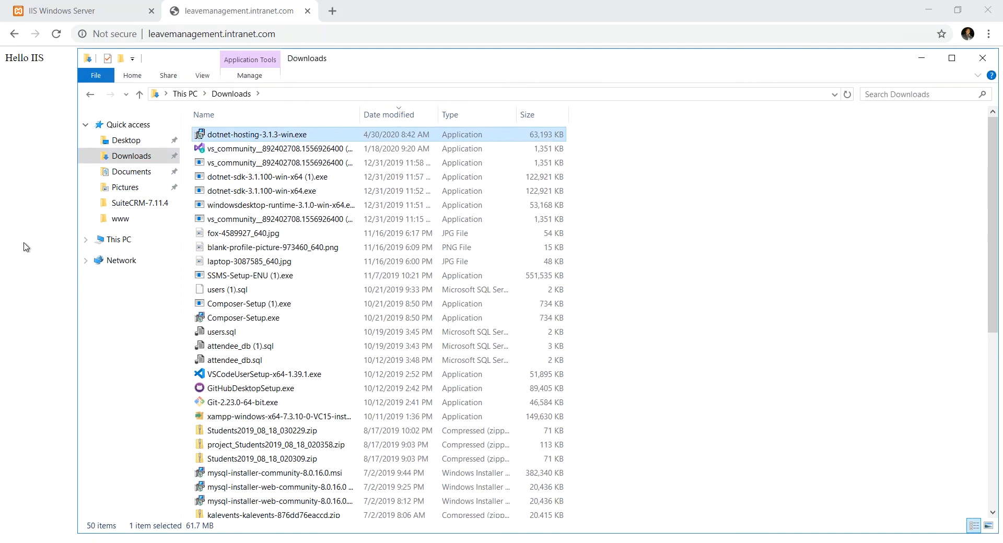
pyautogui.moveTo(21, 243); pyautogui.dragTo(23, 243)
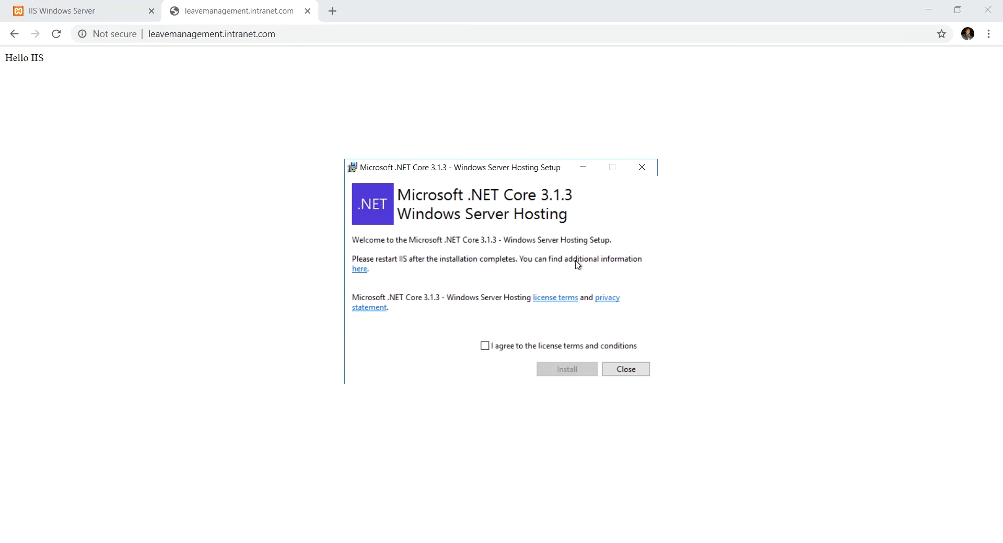
pyautogui.click(486, 346)
pyautogui.click(568, 371)
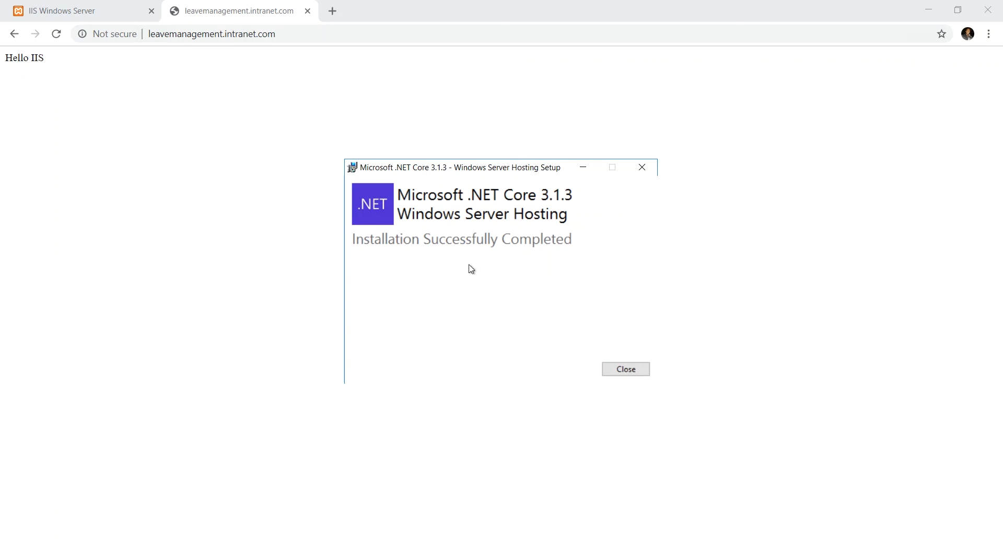
pyautogui.click(640, 370)
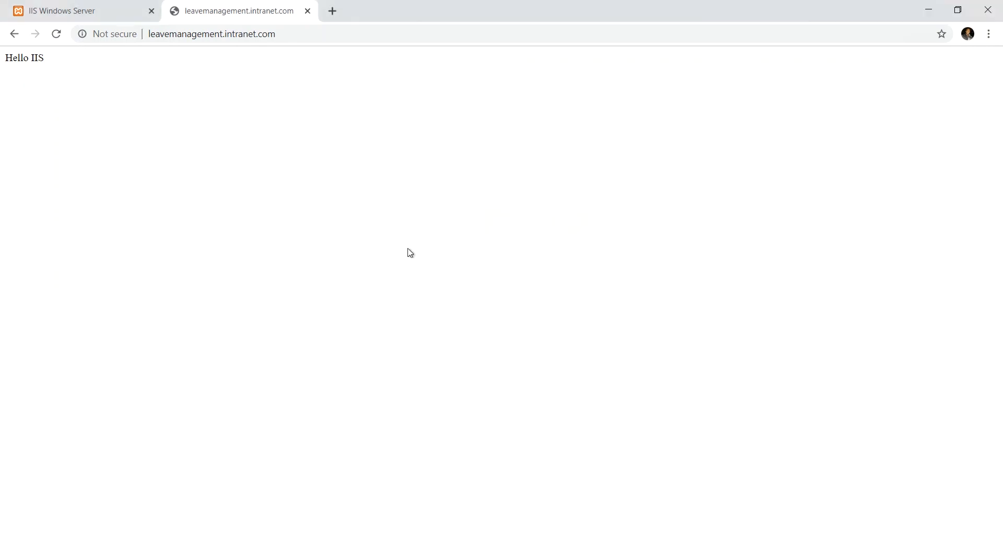
# Reload leavemanagement.intranet.com in Chrome to check that the site still responds.
pyautogui.press('F5')
pyautogui.tripleClick(16, 61)
pyautogui.click(155, 87)
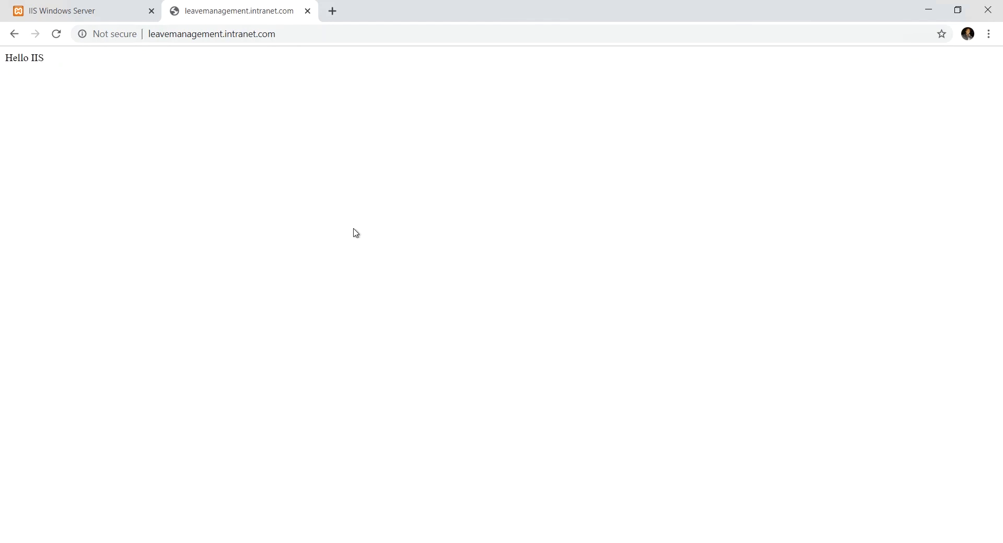